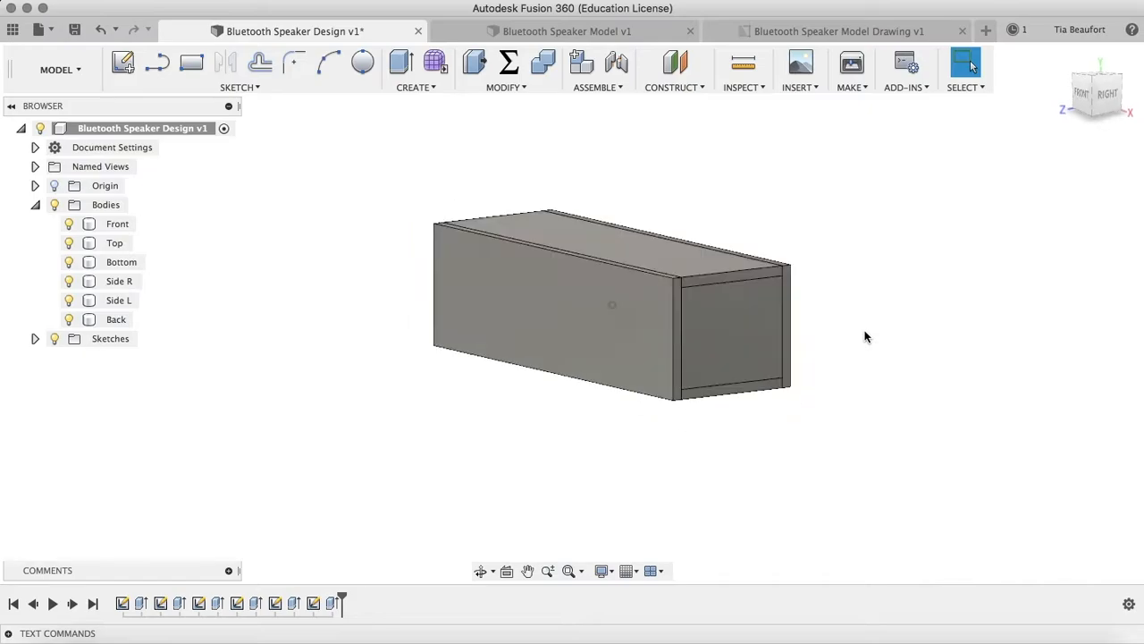
Examine the speaker box and the Bluetooth Speaker Model Drawing for the dimensions of the front and back panel cutouts.
shift+scroll(866, 336, left, 10)
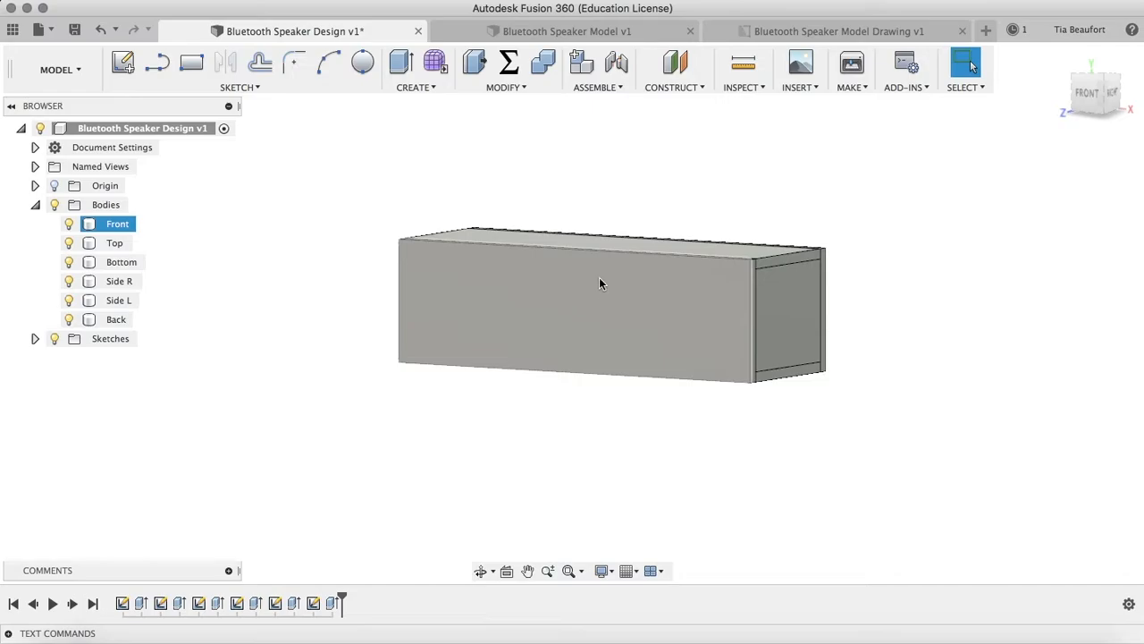
shift+scroll(838, 290, right, 10)
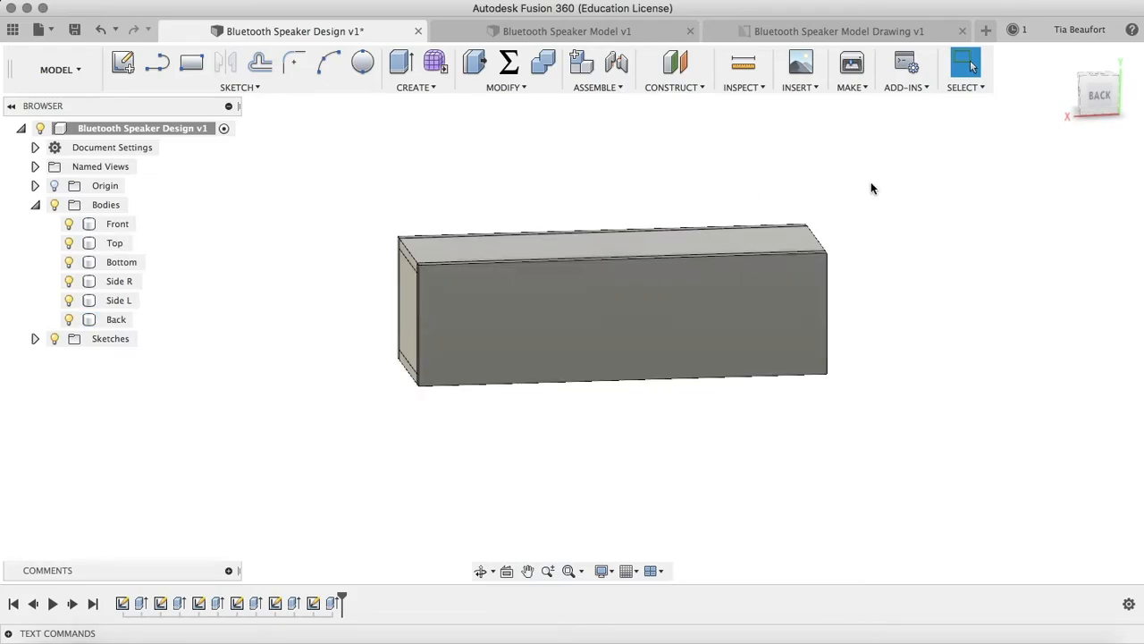
click(849, 34)
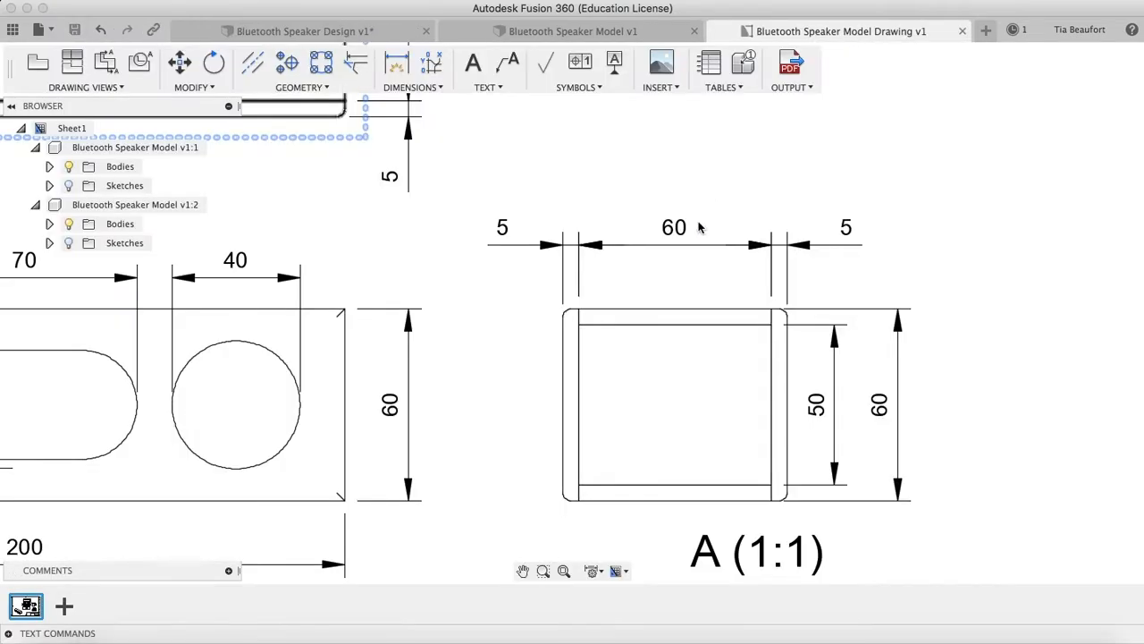
scroll(689, 317, up, 1)
scroll(689, 319, down, 5)
scroll(690, 320, down, 5)
scroll(689, 319, left, 5)
scroll(689, 319, down, 2)
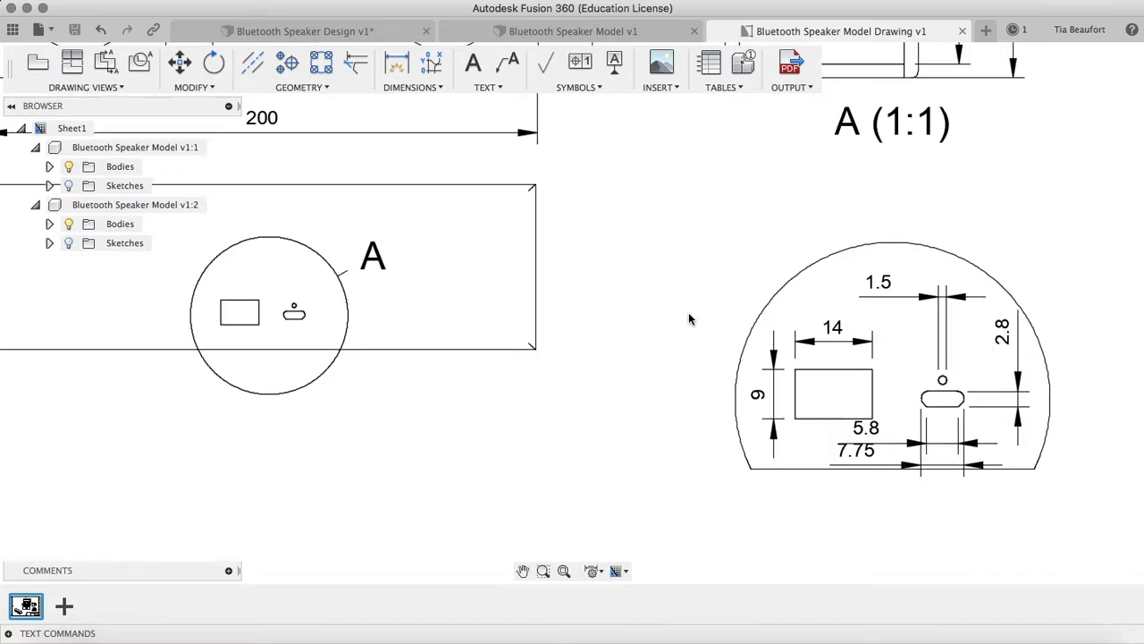
scroll(689, 319, right, 3)
click(744, 403)
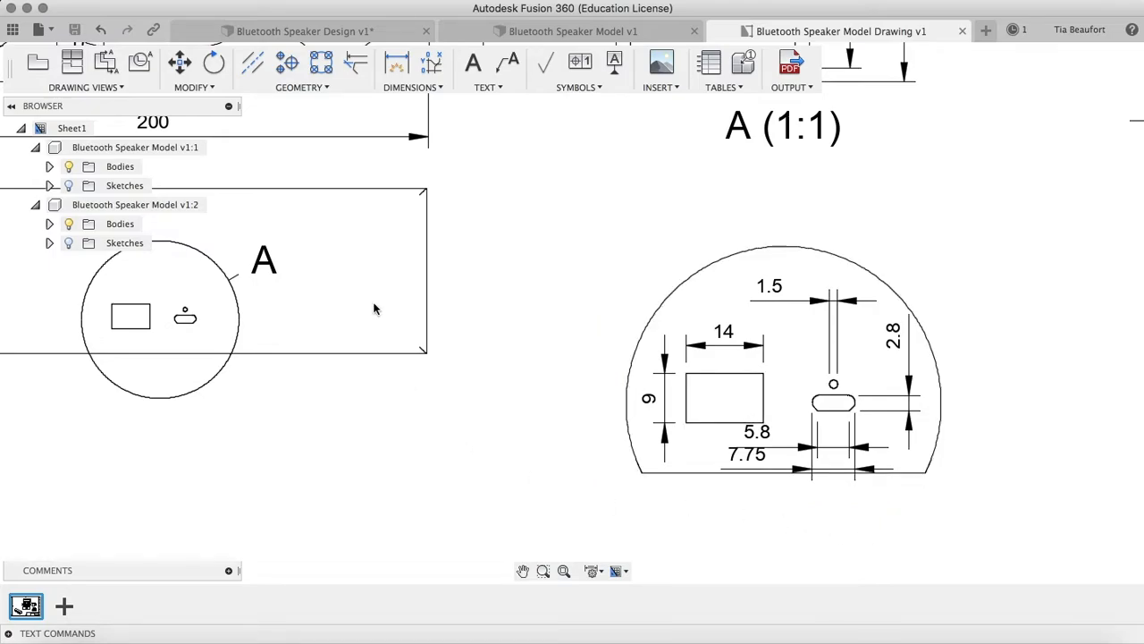
scroll(406, 161, left, 5)
scroll(407, 161, up, 4)
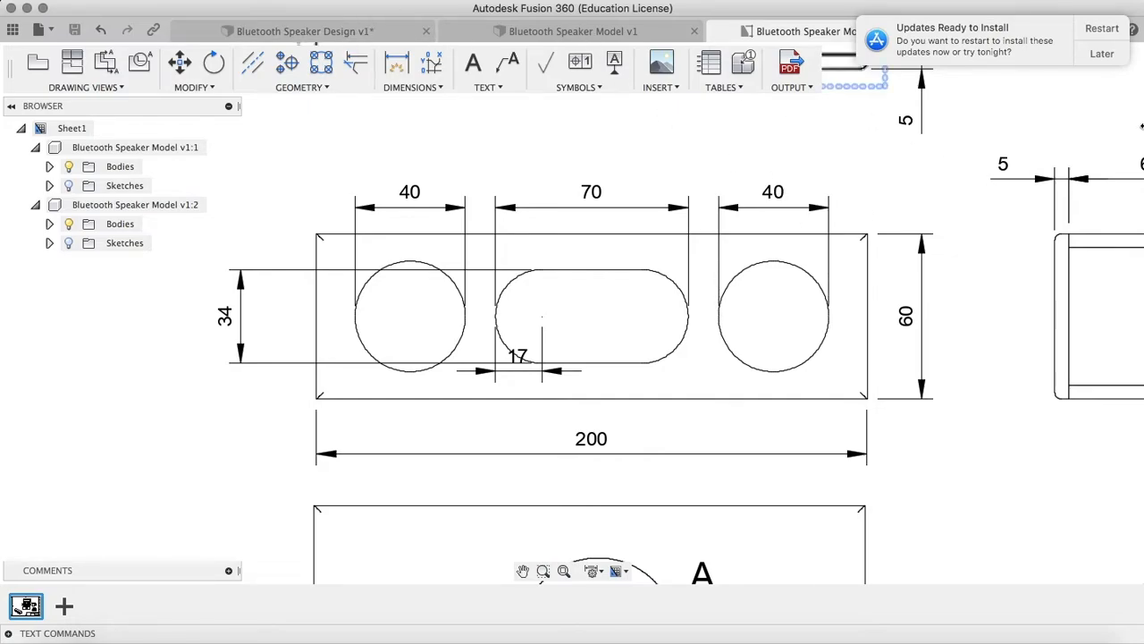
click(1095, 56)
click(987, 124)
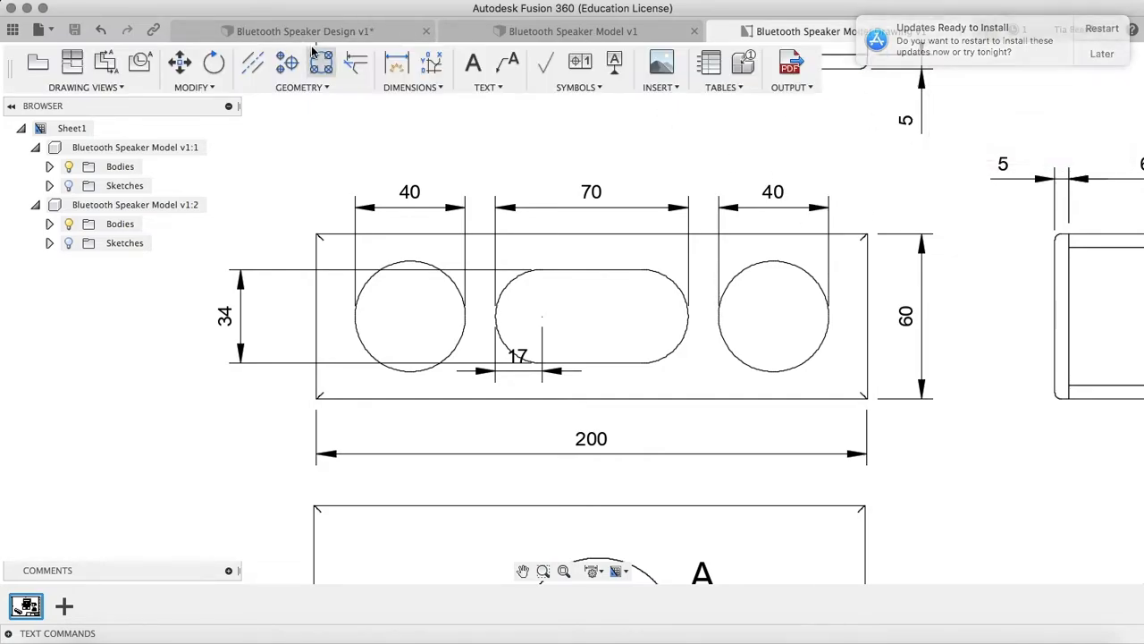
Return to the Bluetooth Speaker Design document and start a sketch on the outer face of the front panel.
click(303, 33)
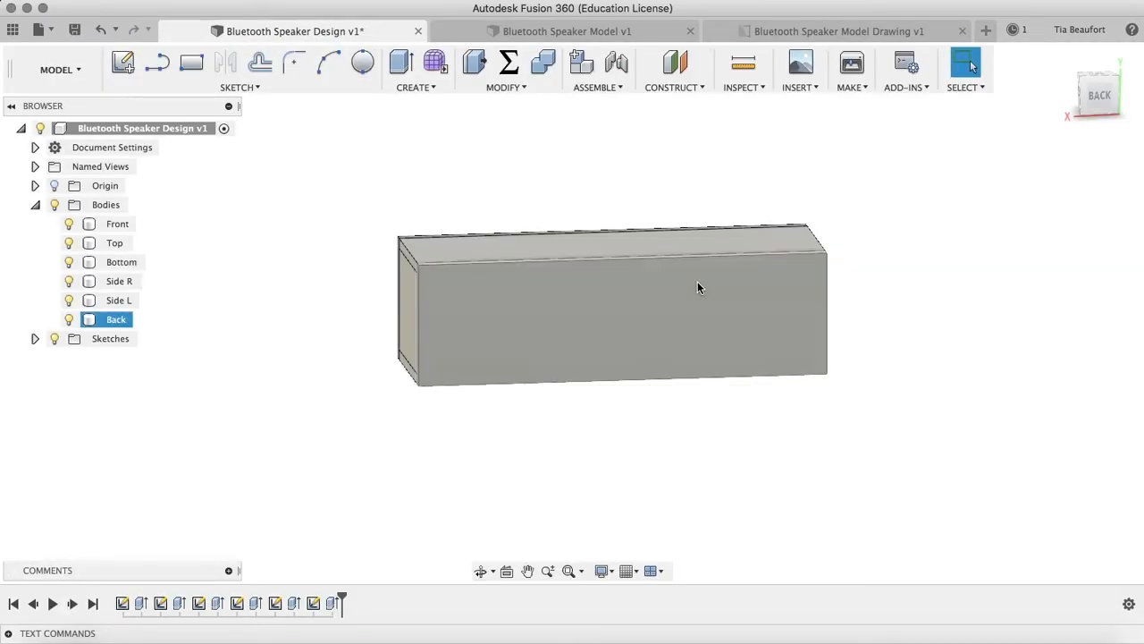
mouse_move(1085, 94)
mouse_down()
mouse_move(1125, 125)
mouse_move(25, 112)
mouse_up()
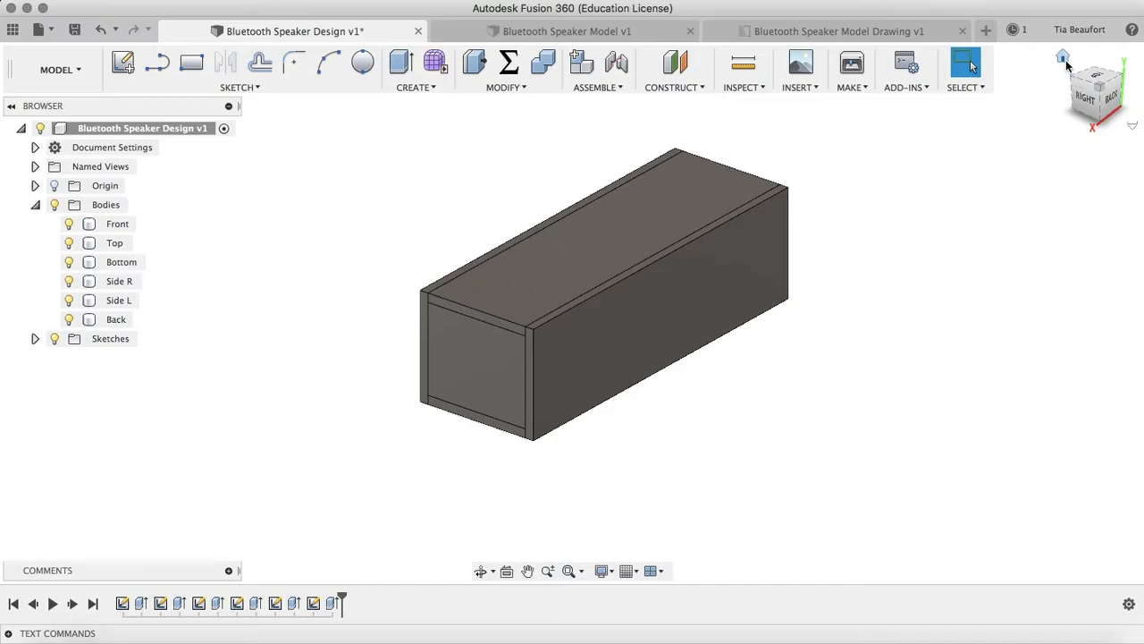
click(1066, 60)
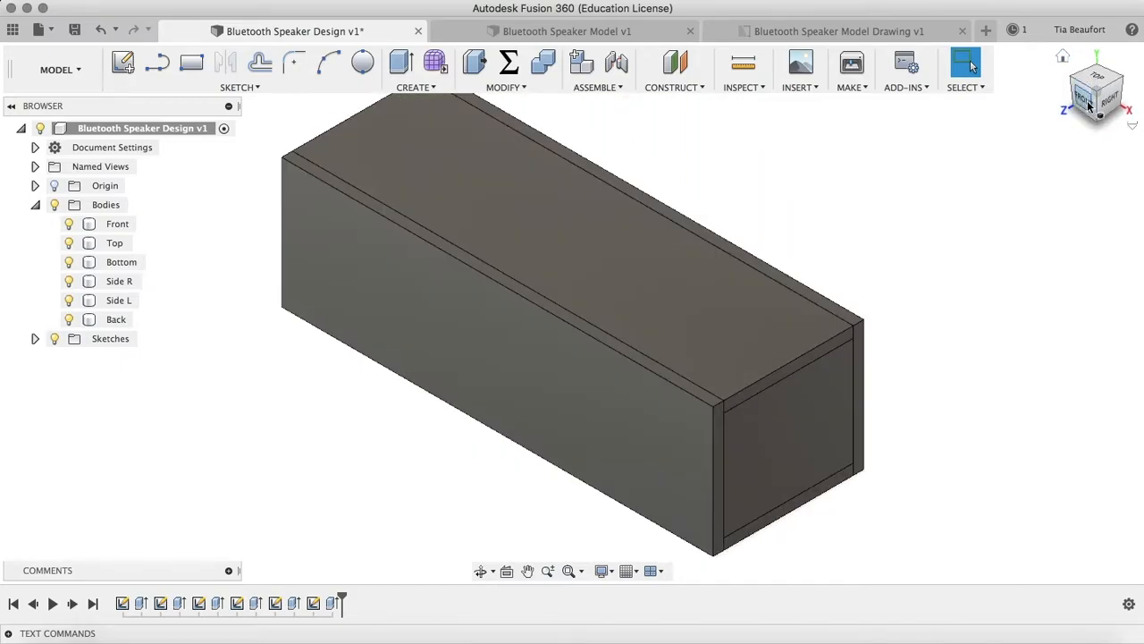
click(1089, 105)
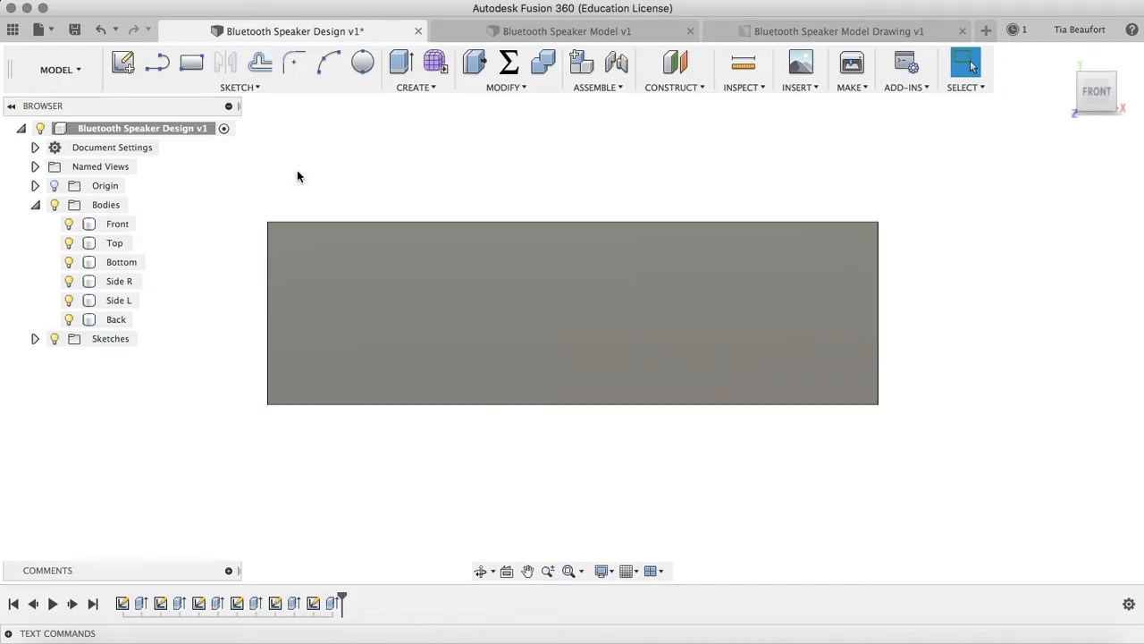
click(125, 63)
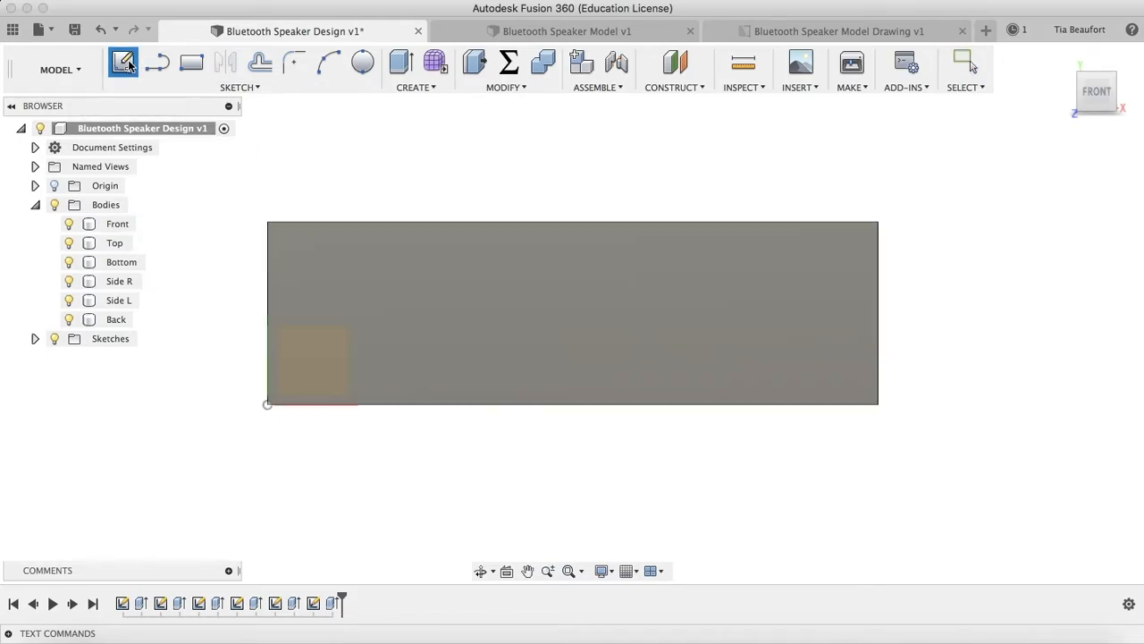
click(661, 337)
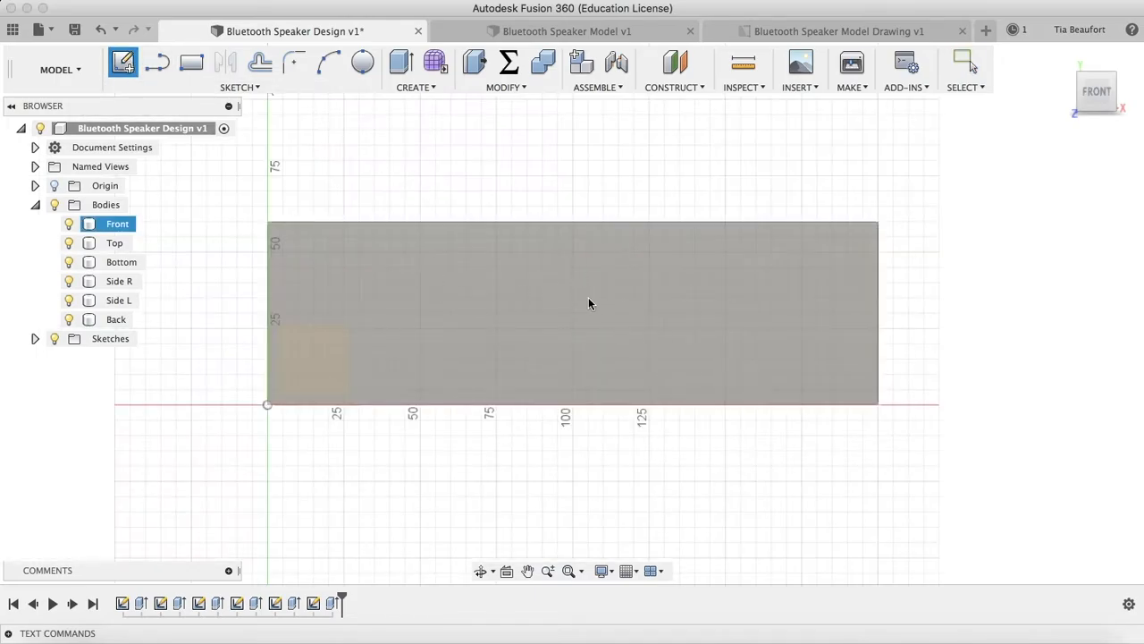
click(563, 311)
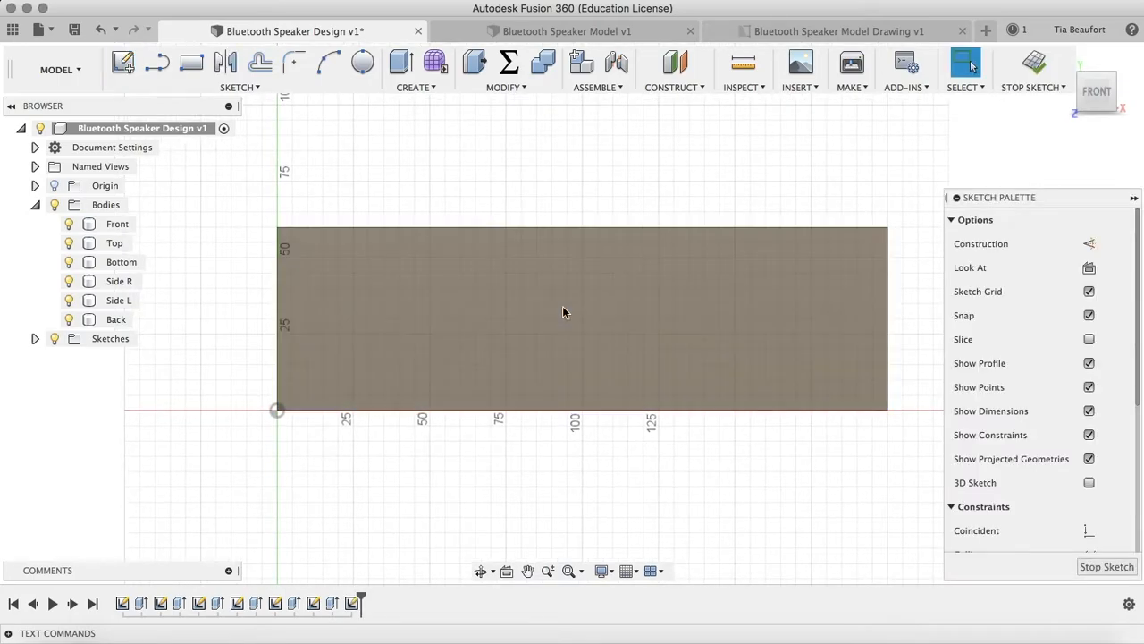
Draw a horizontal and a vertical construction line across the front panel, joining the midpoints of its opposite edges.
click(242, 88)
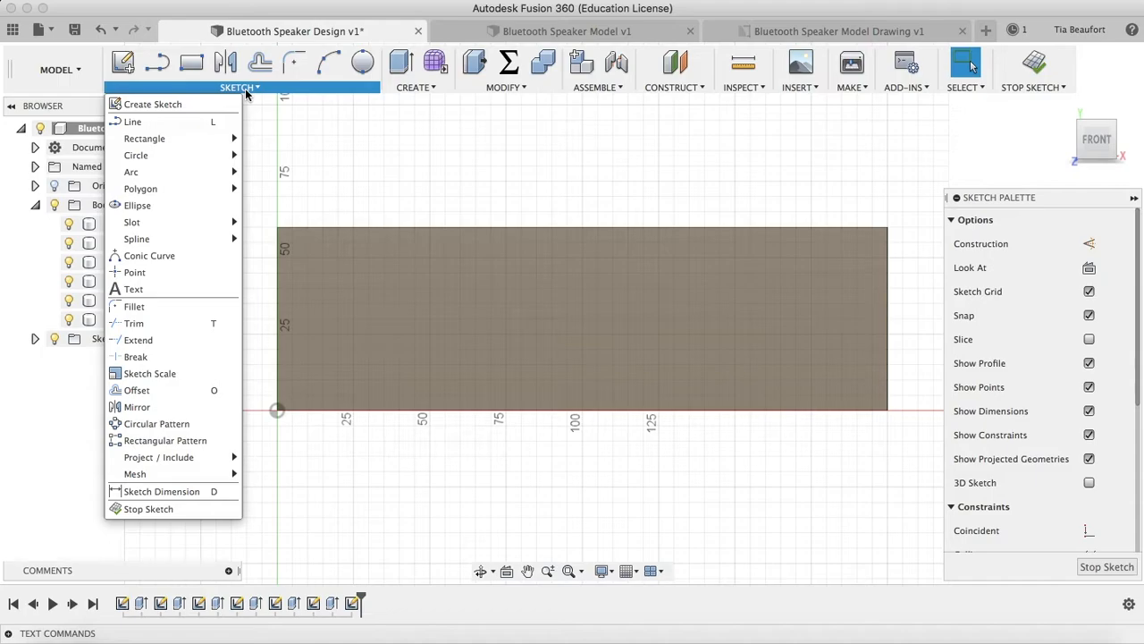
click(169, 120)
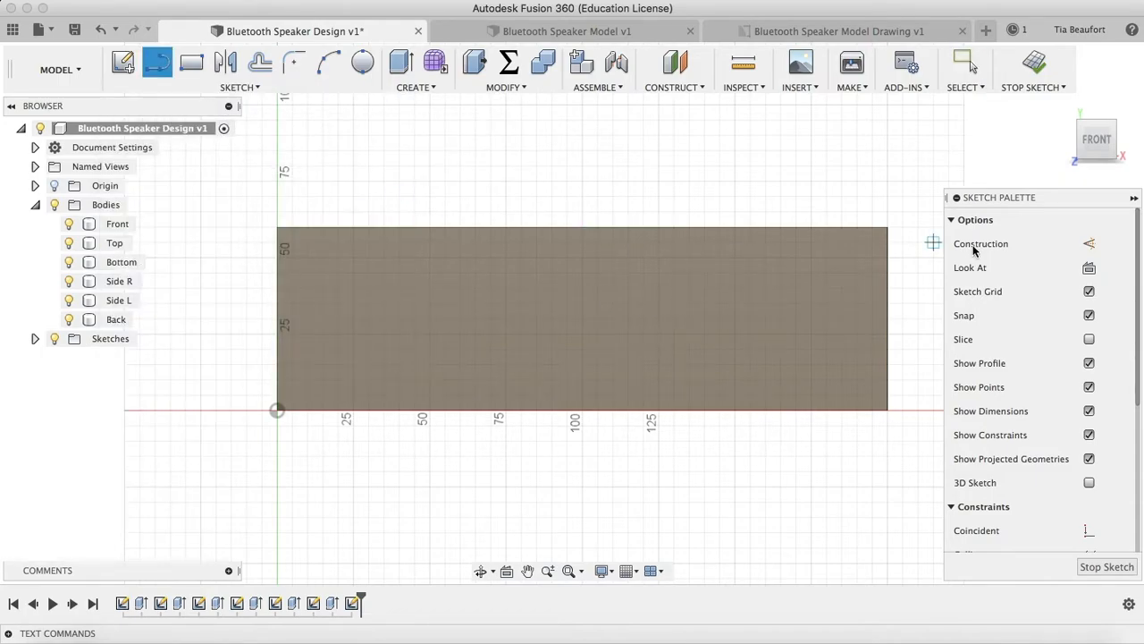
click(1094, 255)
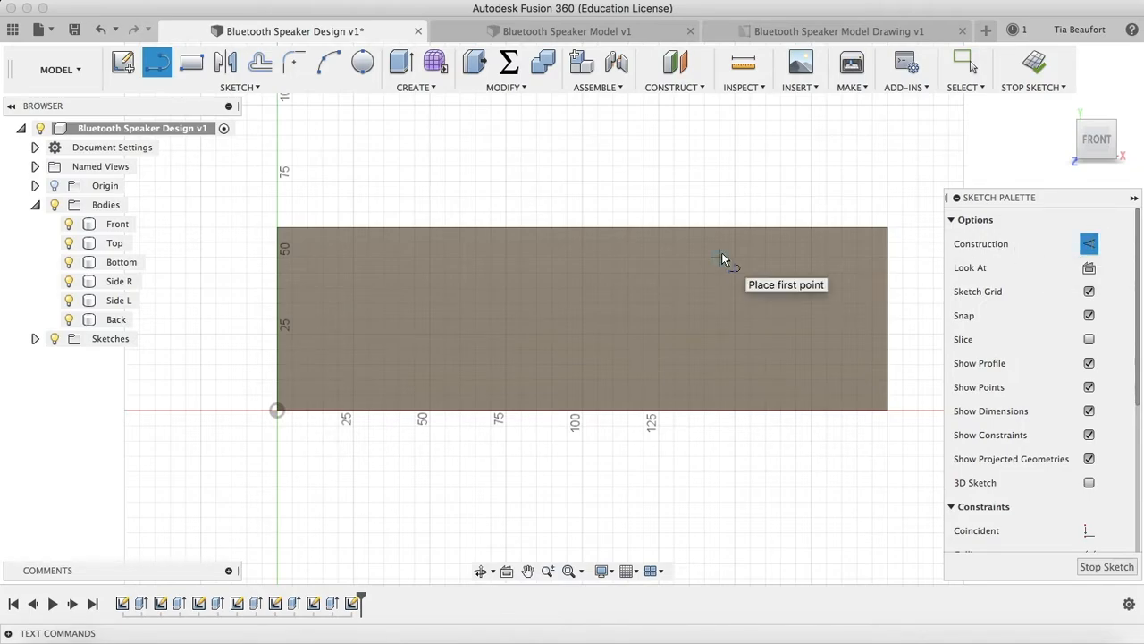
click(277, 318)
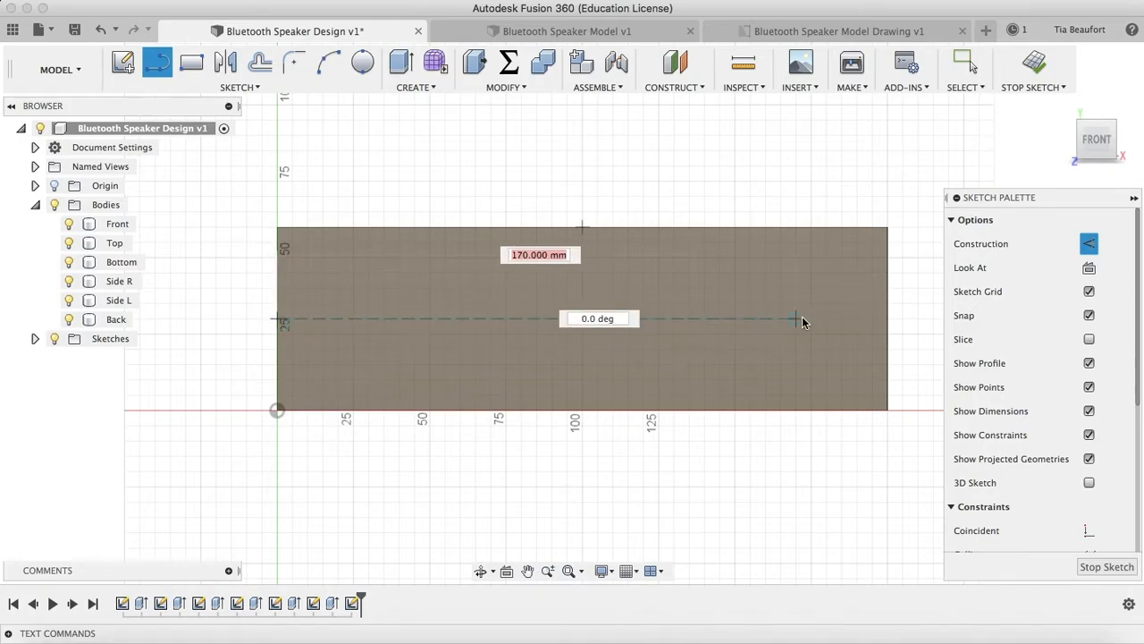
double_click(889, 320)
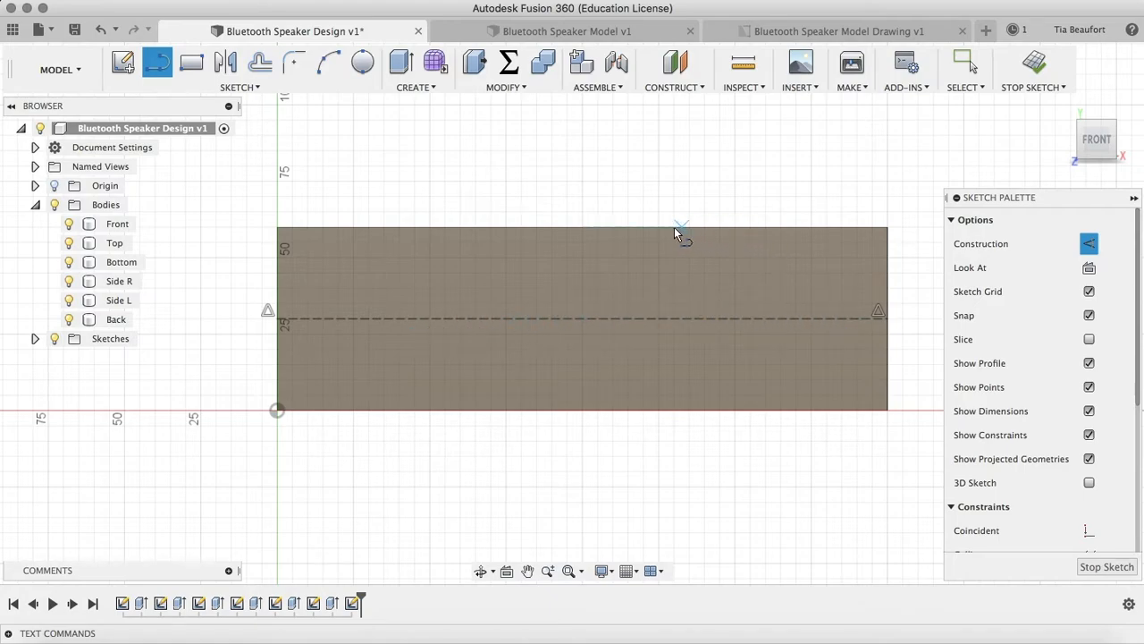
click(583, 229)
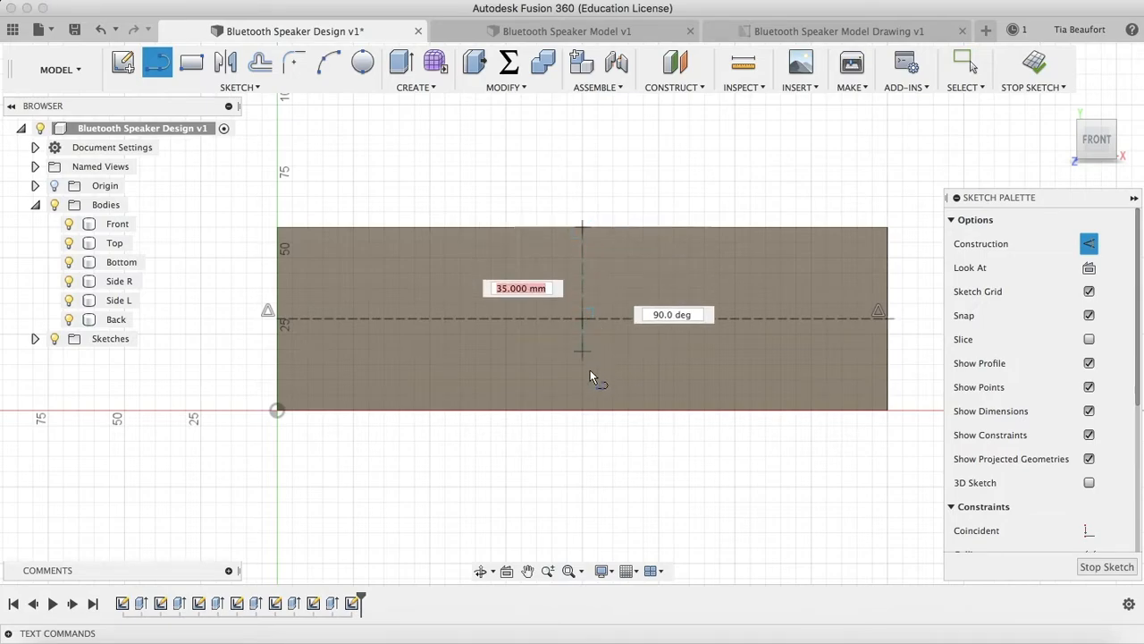
double_click(583, 411)
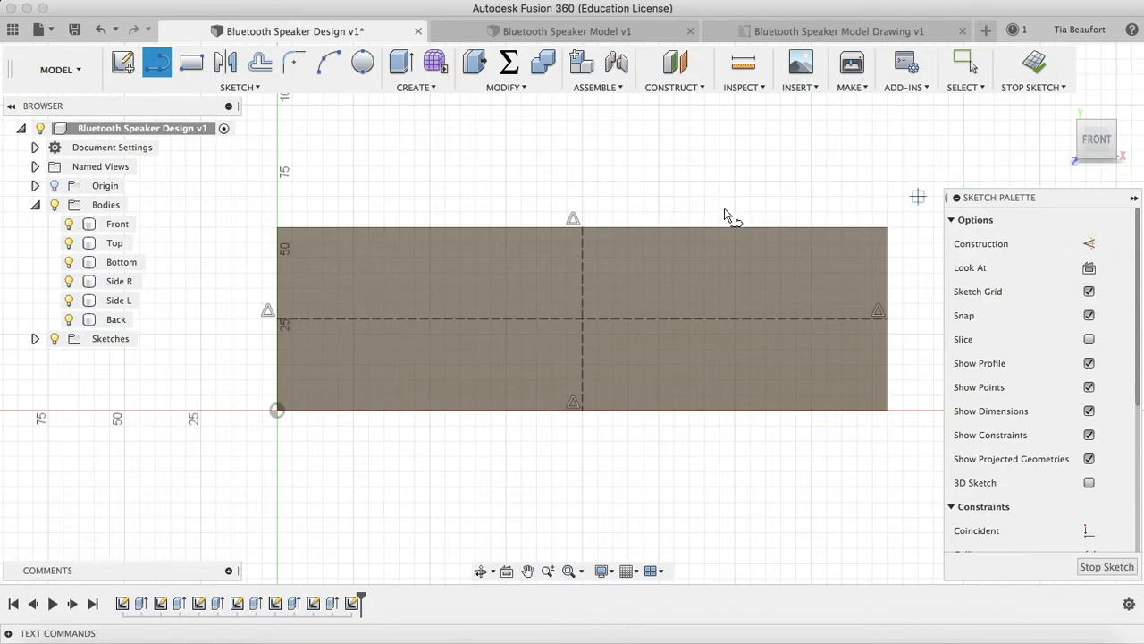
Draw a 40 mm diameter circle on the horizontal construction line and shift its centre to about 36 mm from the panel's left edge.
click(239, 89)
mouse_move(173, 157)
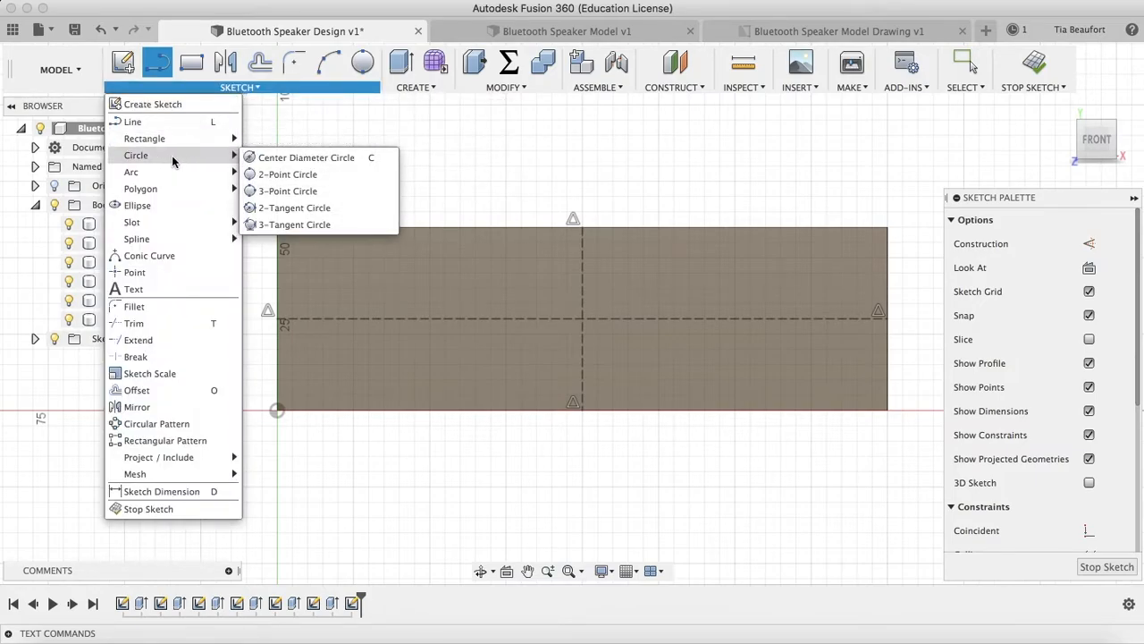
click(308, 158)
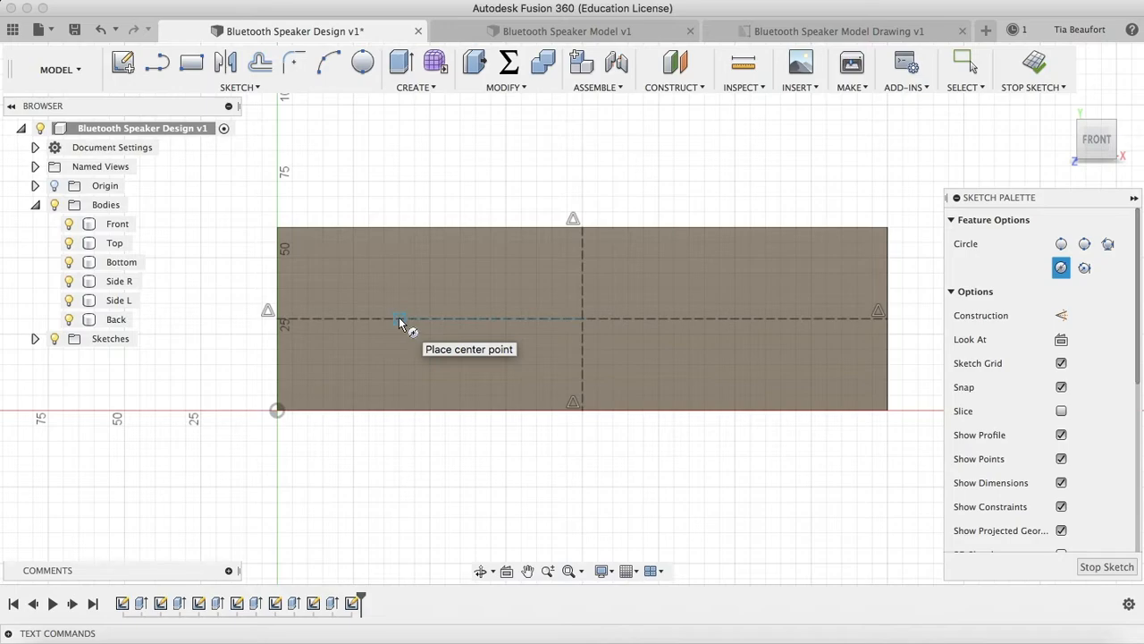
click(399, 319)
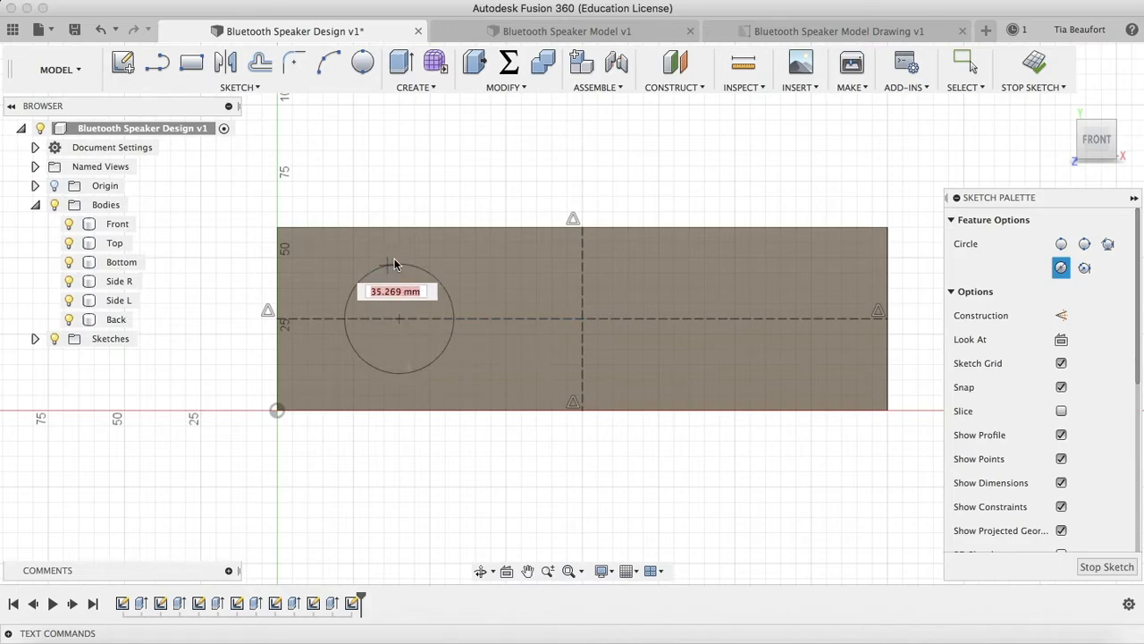
text(40)
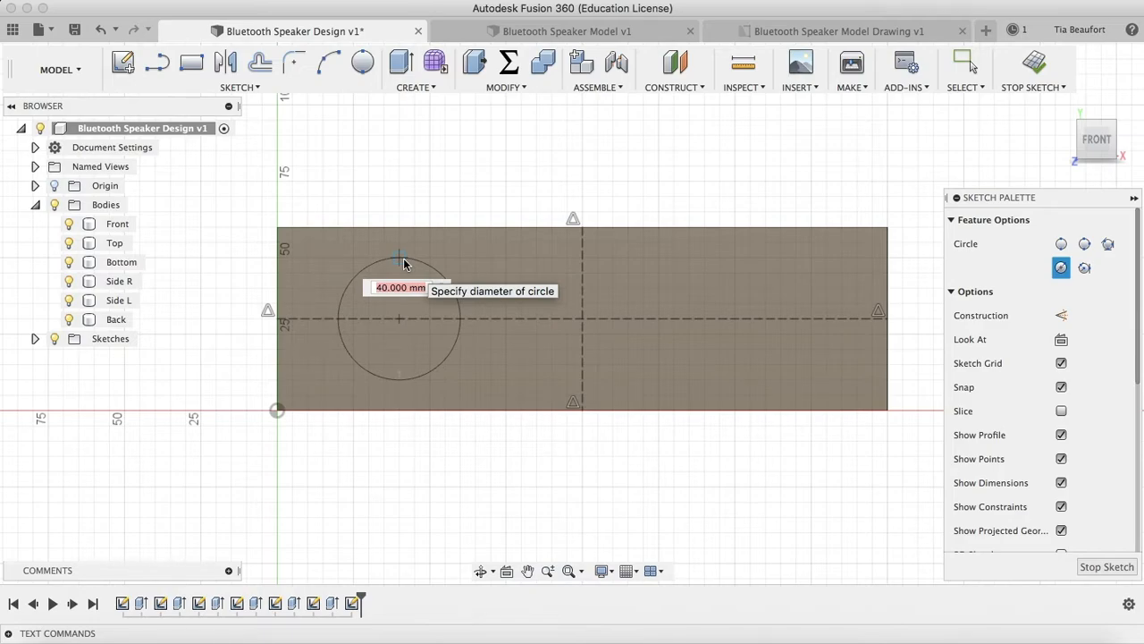
key(Return)
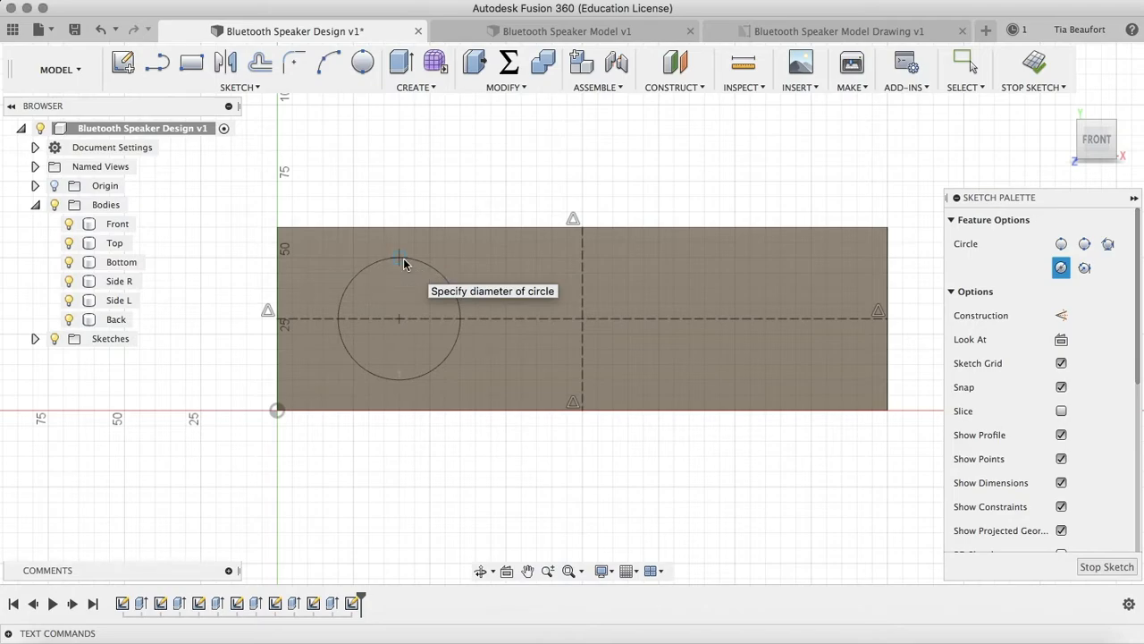
key(Escape)
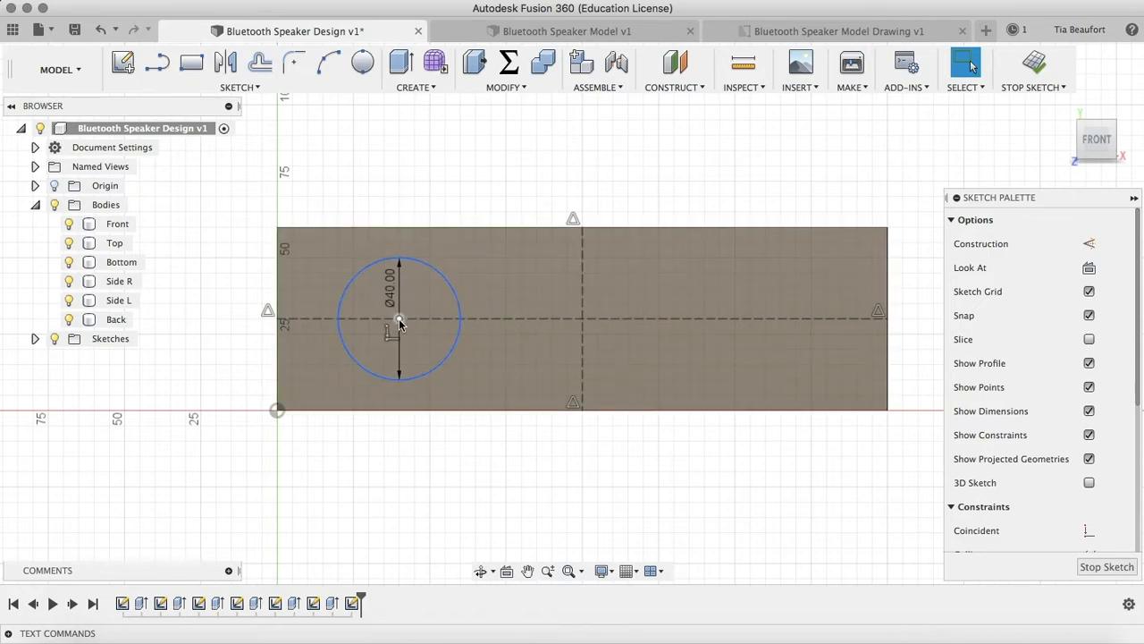
mouse_move(400, 318)
mouse_down()
mouse_move(486, 320)
mouse_move(347, 324)
mouse_move(490, 320)
mouse_move(386, 320)
mouse_up()
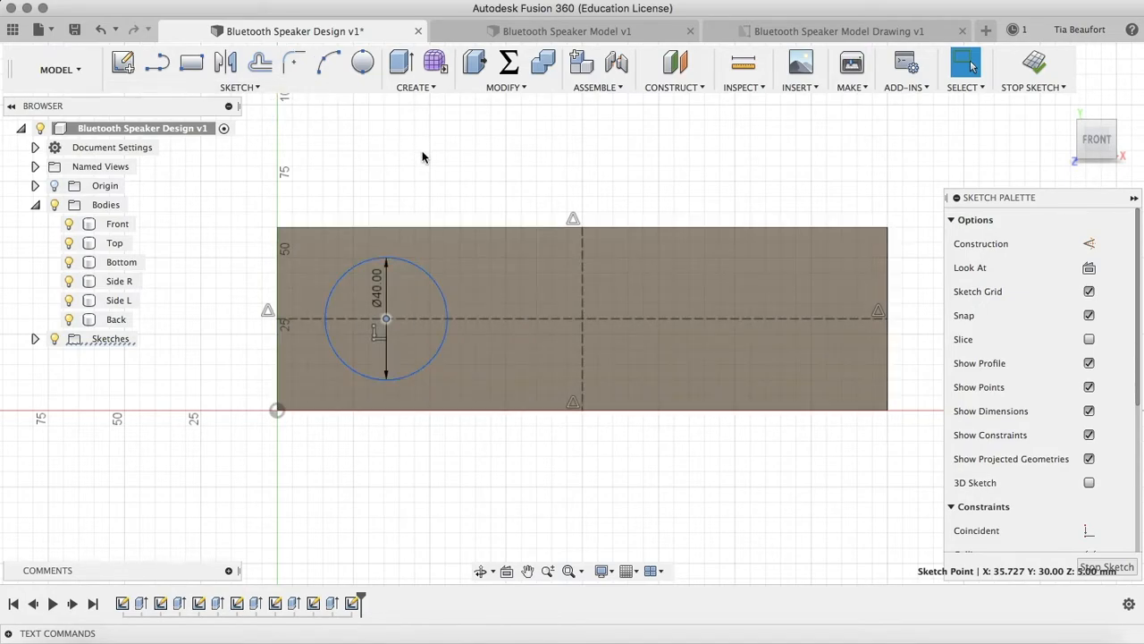
Mirror the circle about the vertical construction line and move the original circle's centre to 30 mm from the panel's left edge.
click(237, 89)
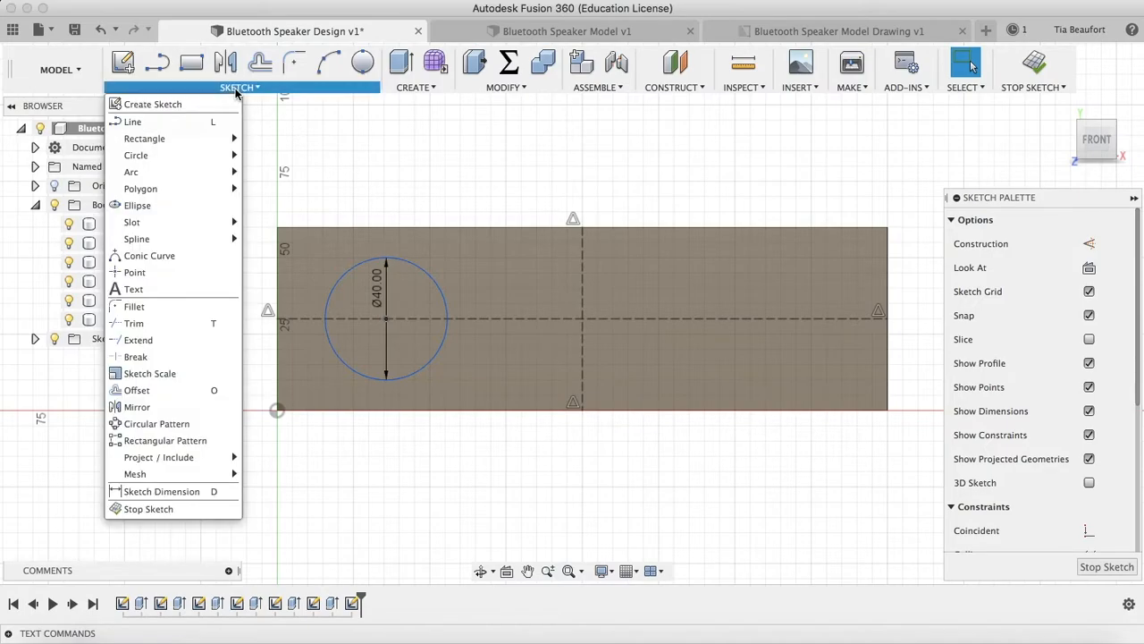
click(146, 407)
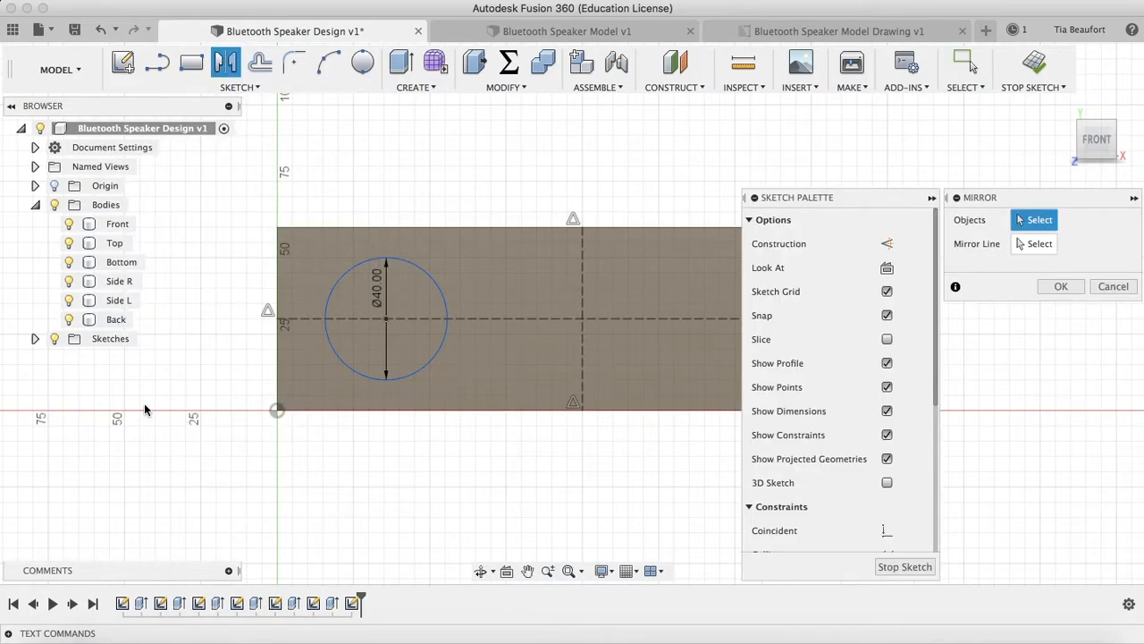
click(439, 291)
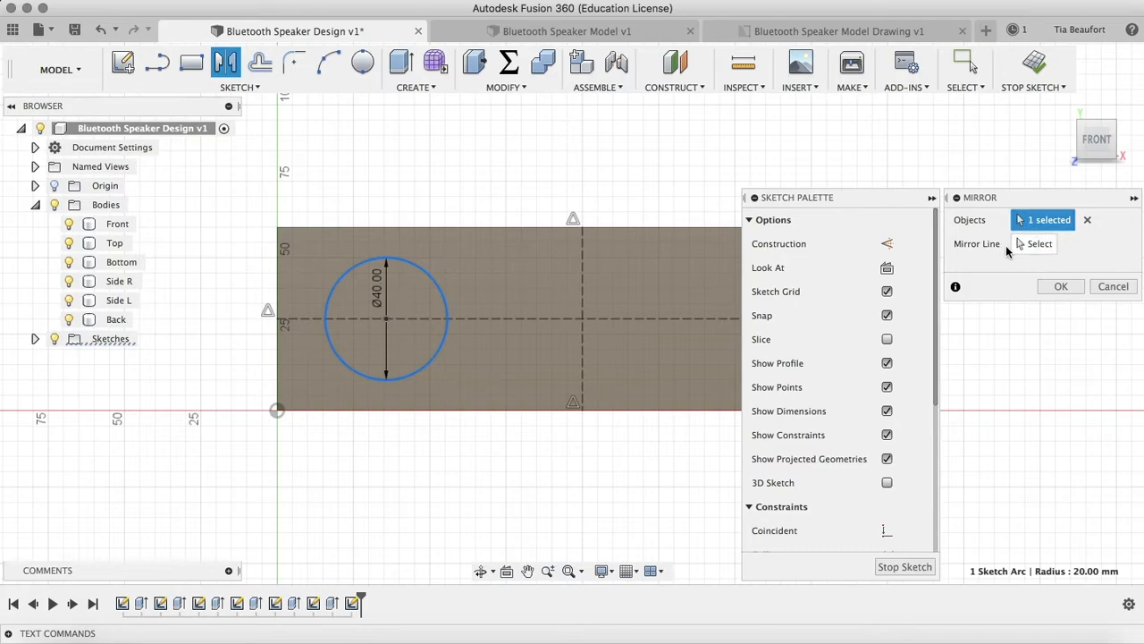
click(1033, 246)
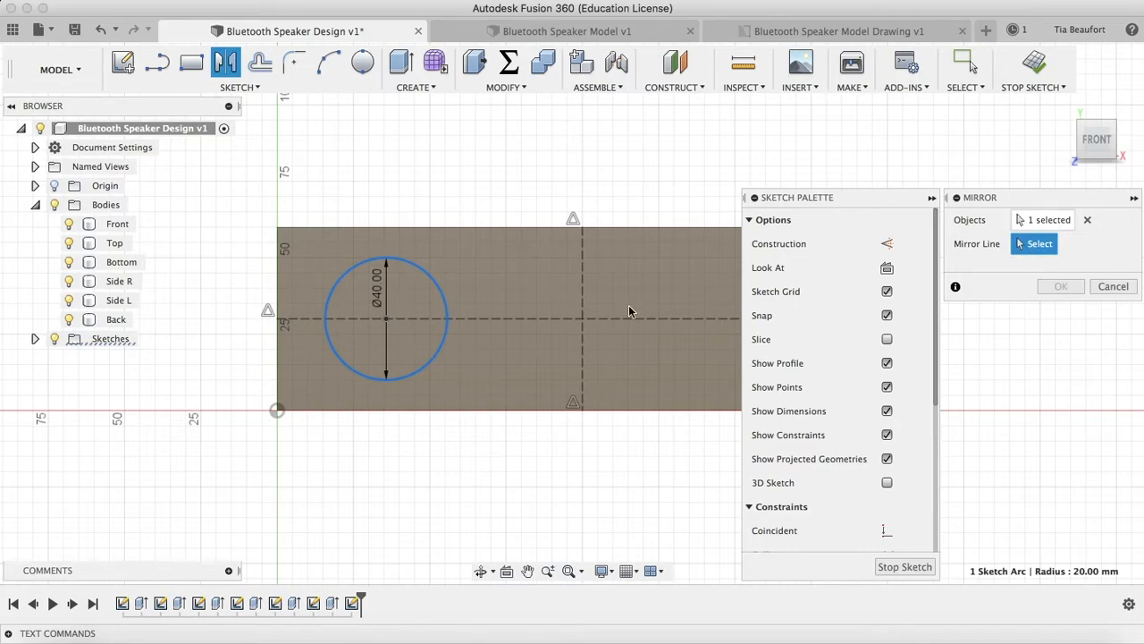
click(583, 284)
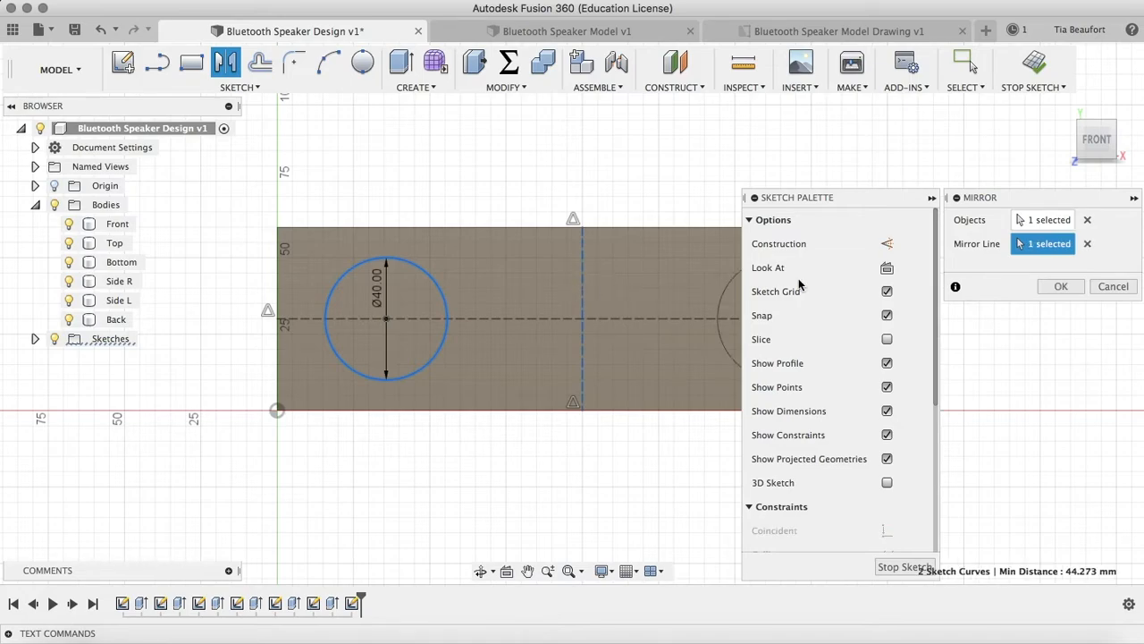
click(1060, 286)
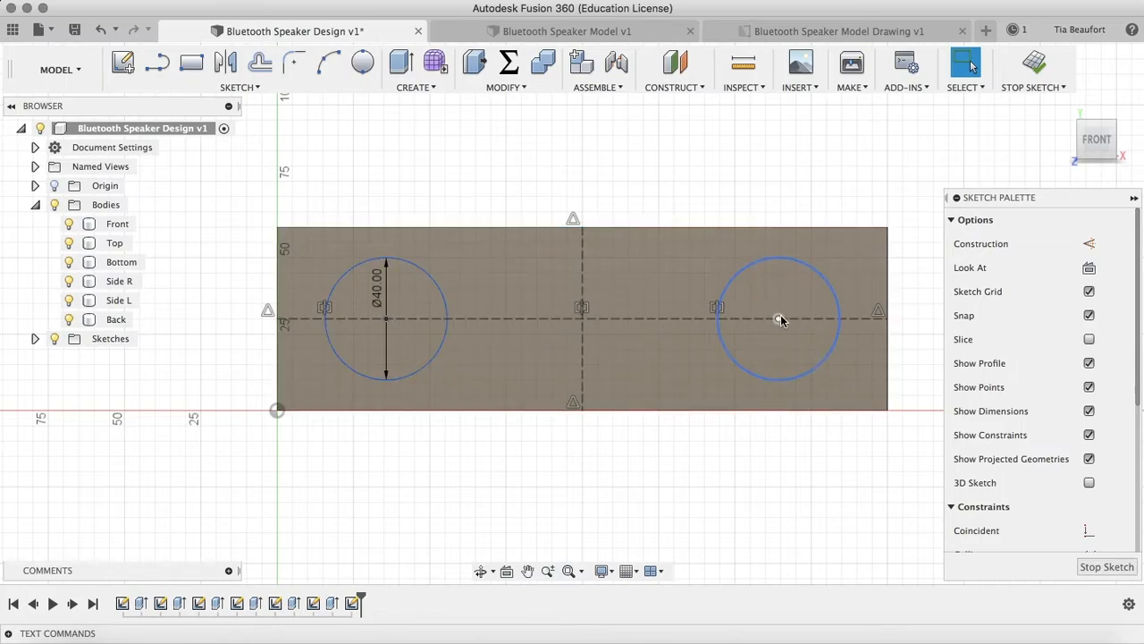
drag(387, 319, 374, 319)
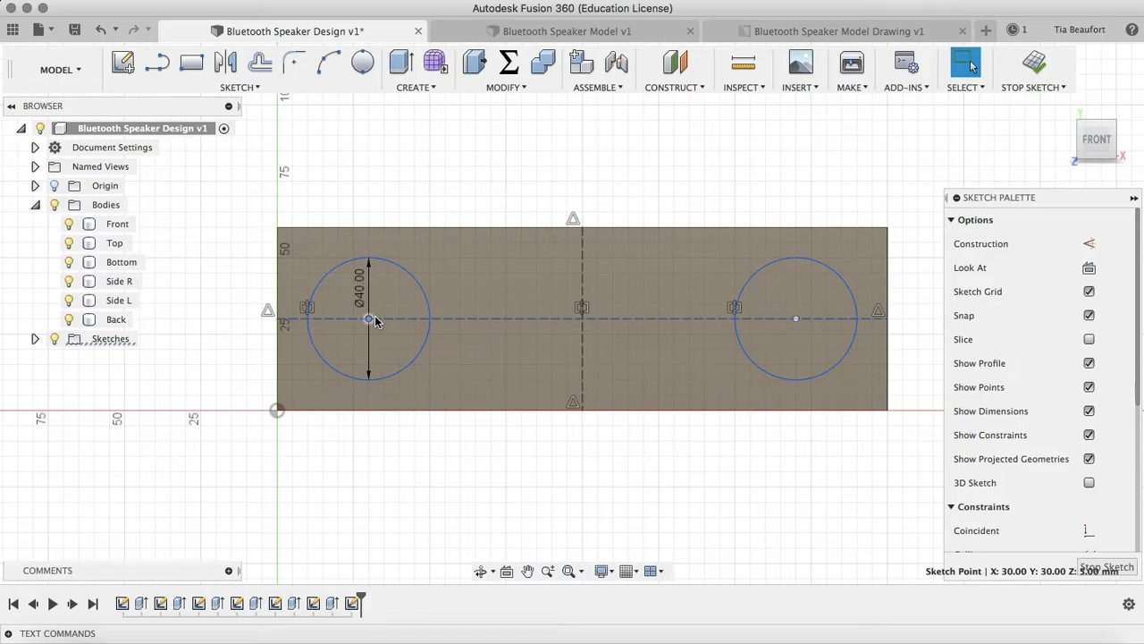
Shift the left circle's centre to about 28 mm from the panel's left edge and draw a rectangle about 60 by 20 mm around the panel's centre.
mouse_move(375, 320)
mouse_down()
mouse_move(506, 323)
mouse_move(362, 329)
mouse_up()
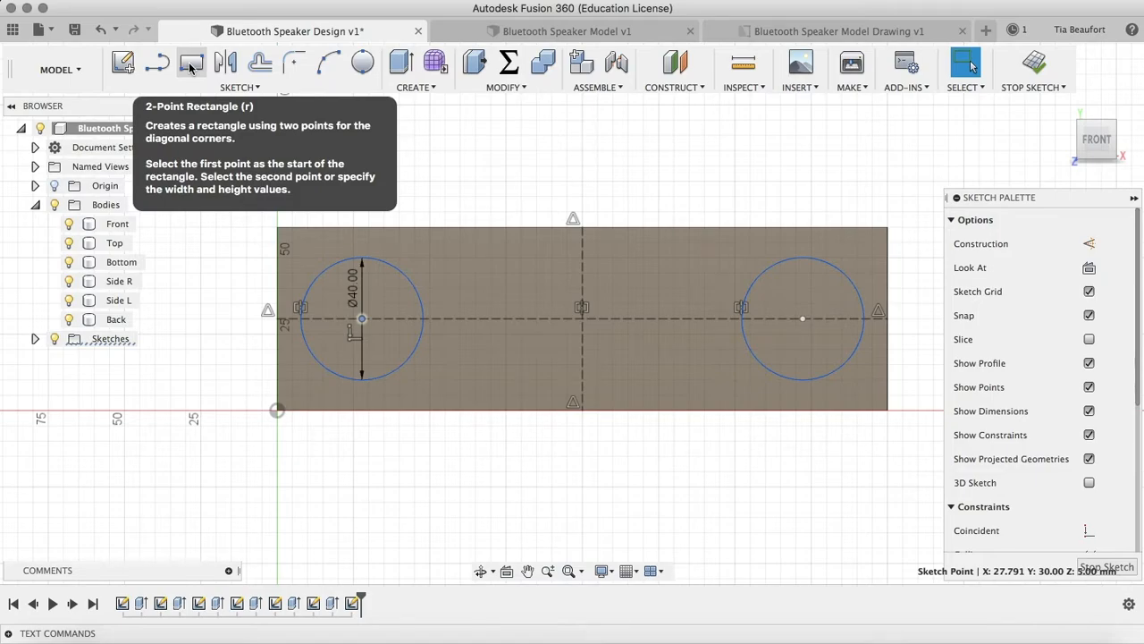
click(190, 65)
click(490, 288)
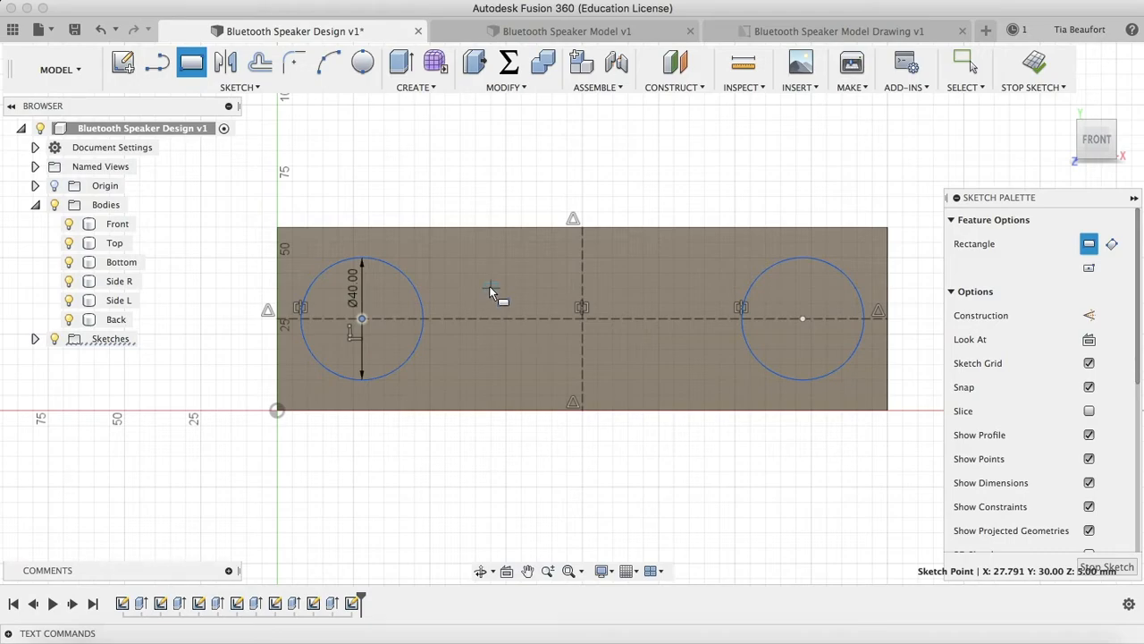
click(675, 358)
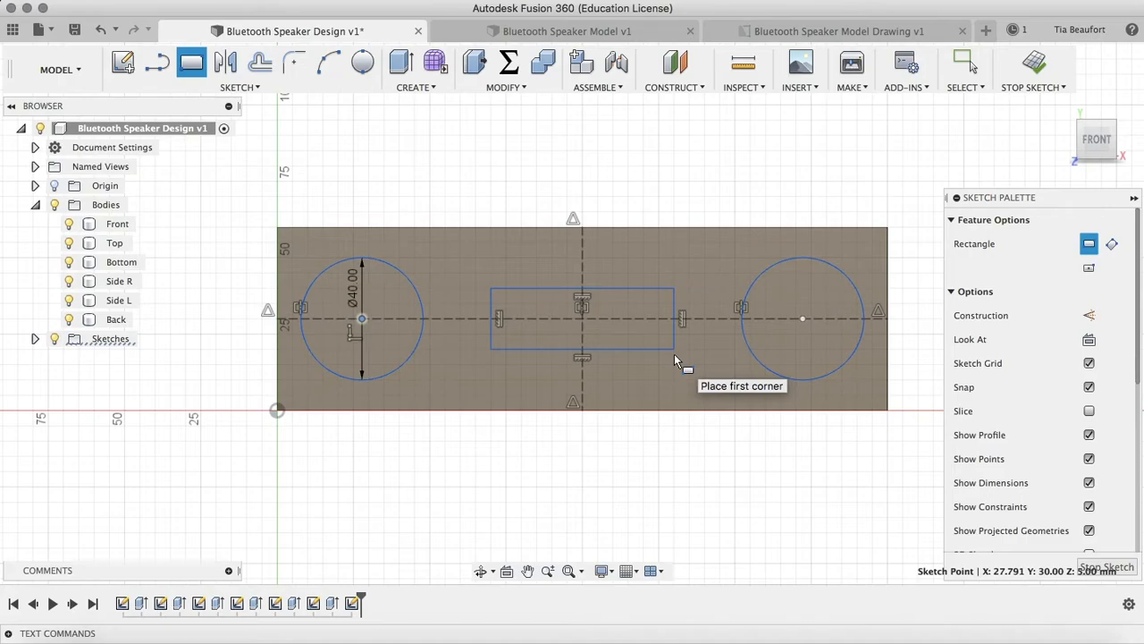
key(Escape)
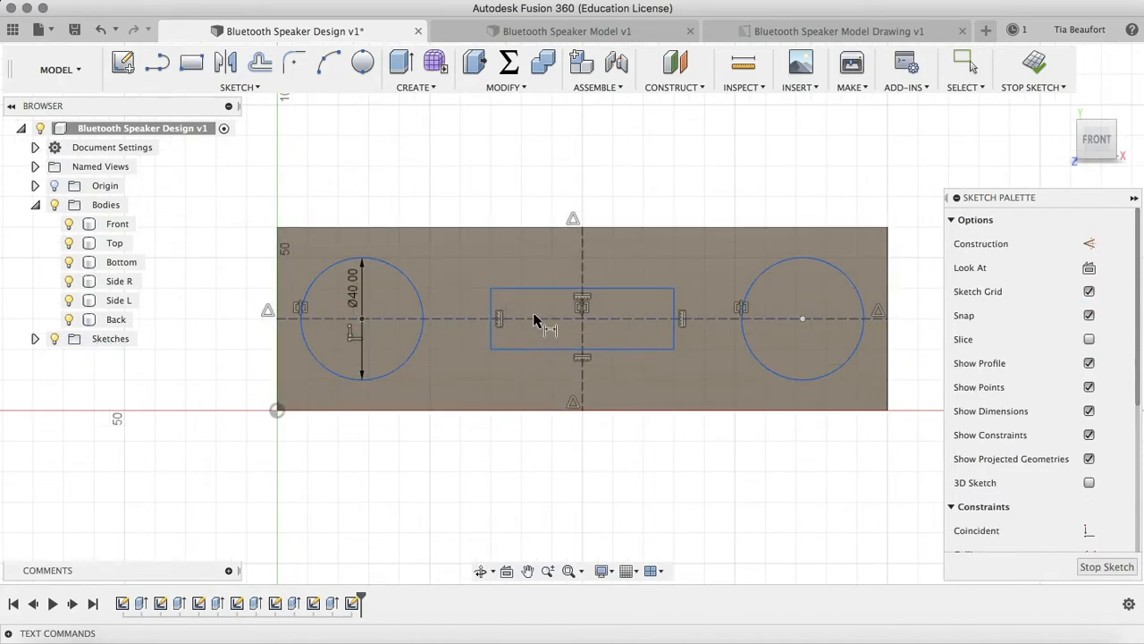
Dimension the rectangle's upper edge at 17 mm from the horizontal construction line.
click(535, 323)
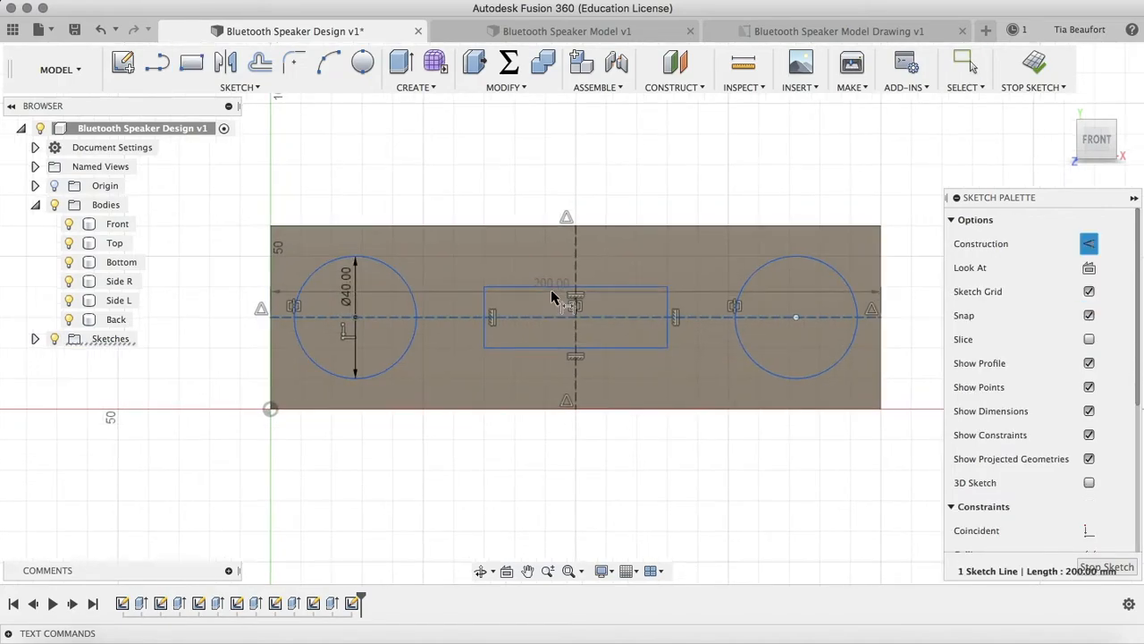
middle_drag(555, 297, 509, 307)
shift+click(548, 289)
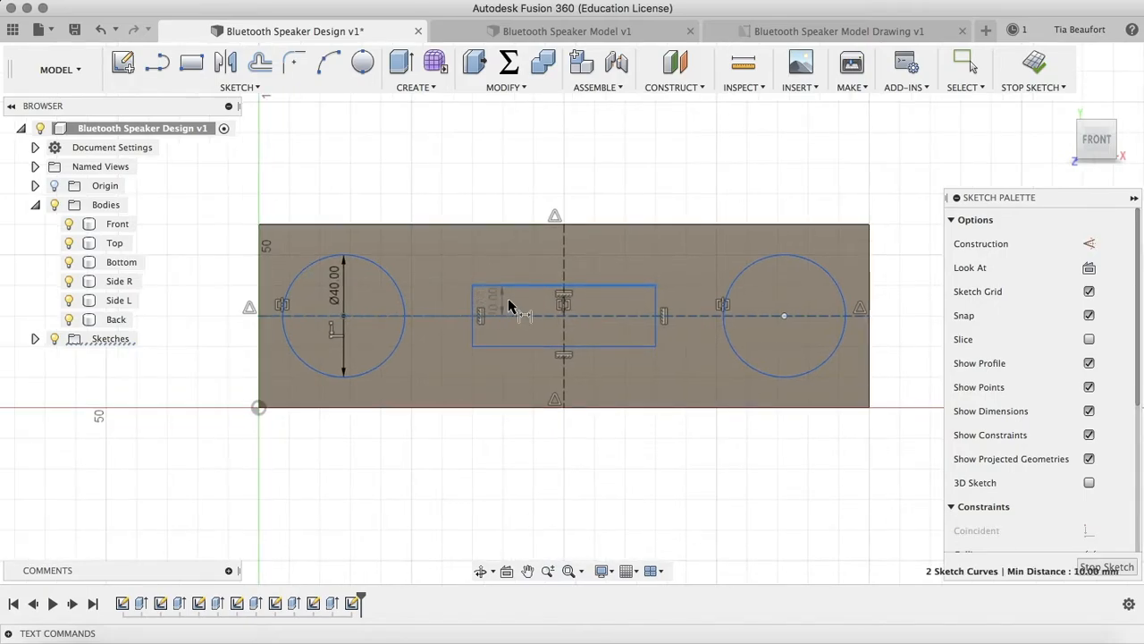
click(433, 304)
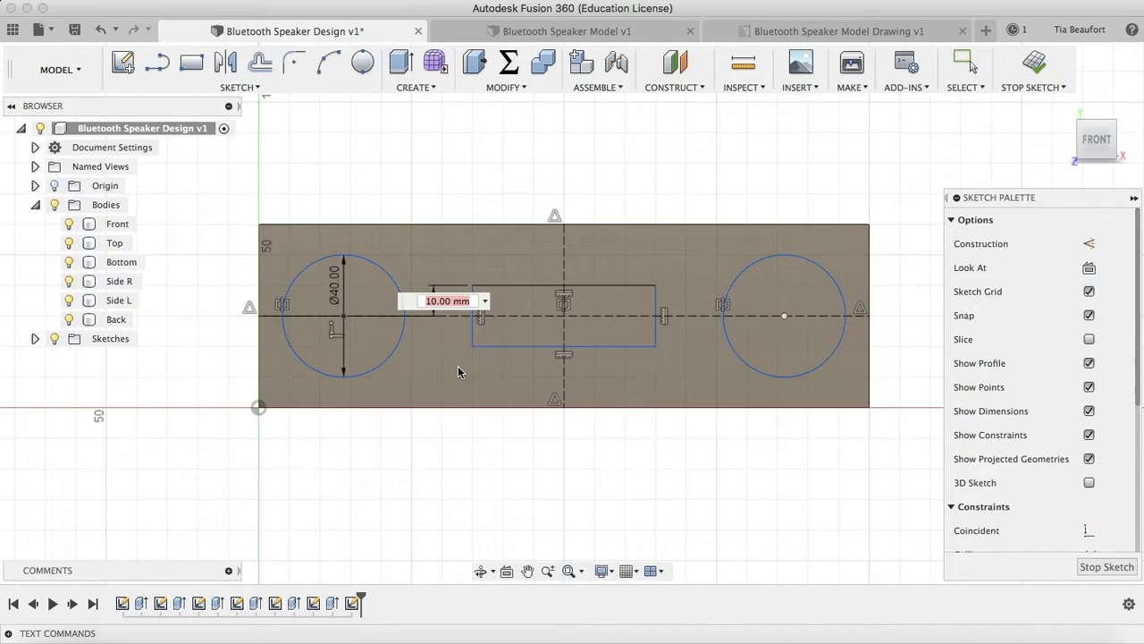
text(17)
key(Return)
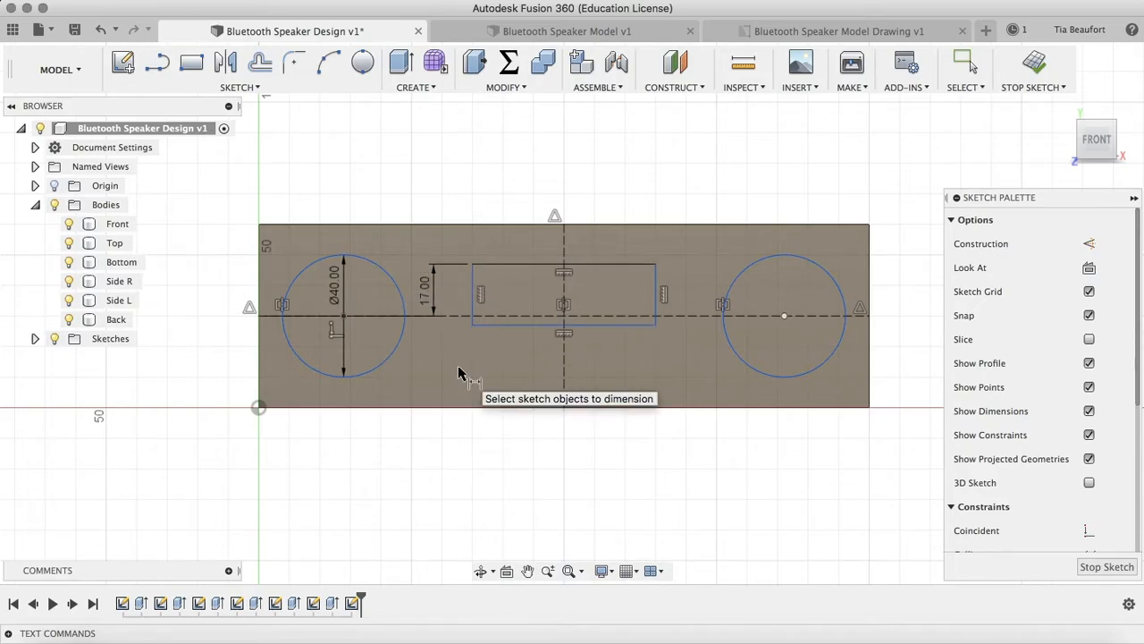
Dimension the rectangle's lower edge at 17 mm from the horizontal construction line.
click(498, 315)
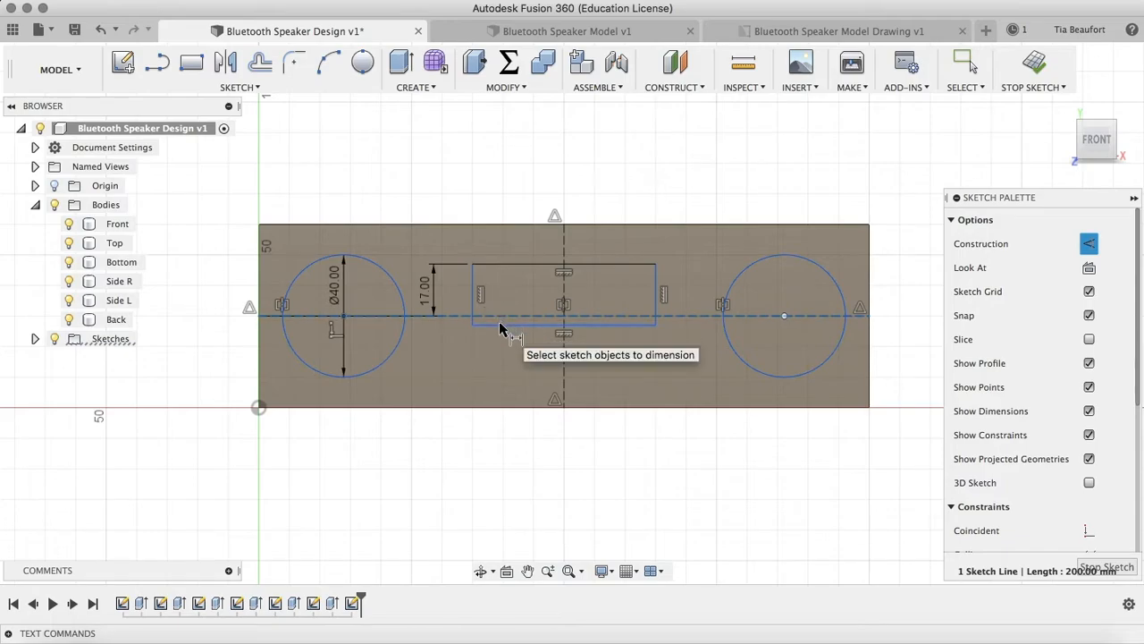
click(500, 323)
click(437, 325)
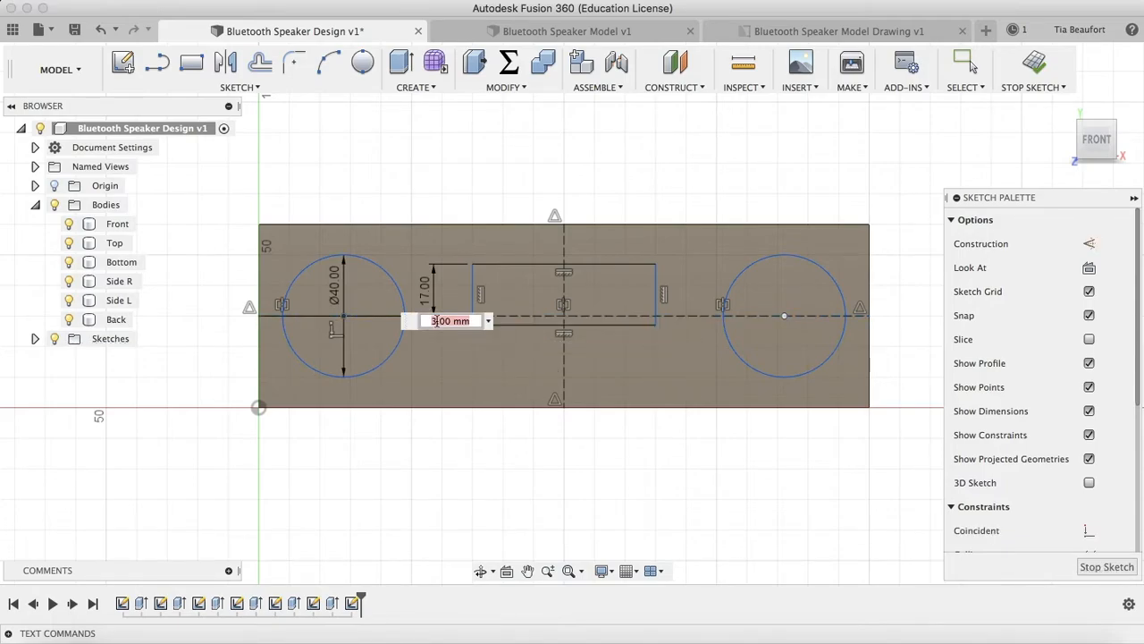
text(17)
key(Return)
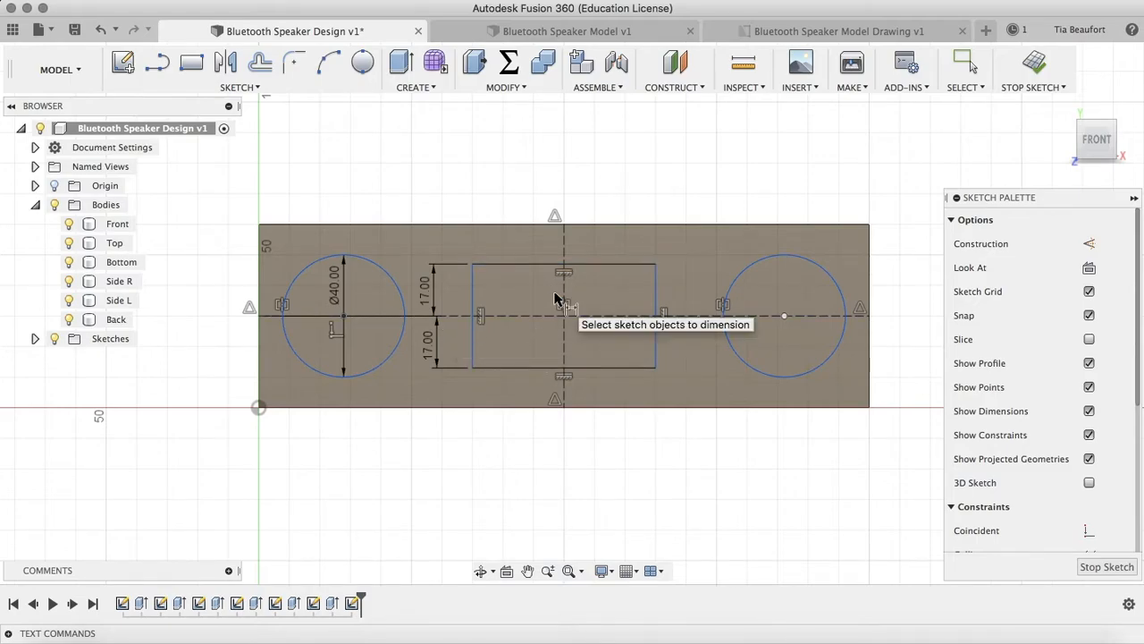
Dimension the rectangle's width between its two vertical sides at 70 mm.
click(654, 307)
click(472, 311)
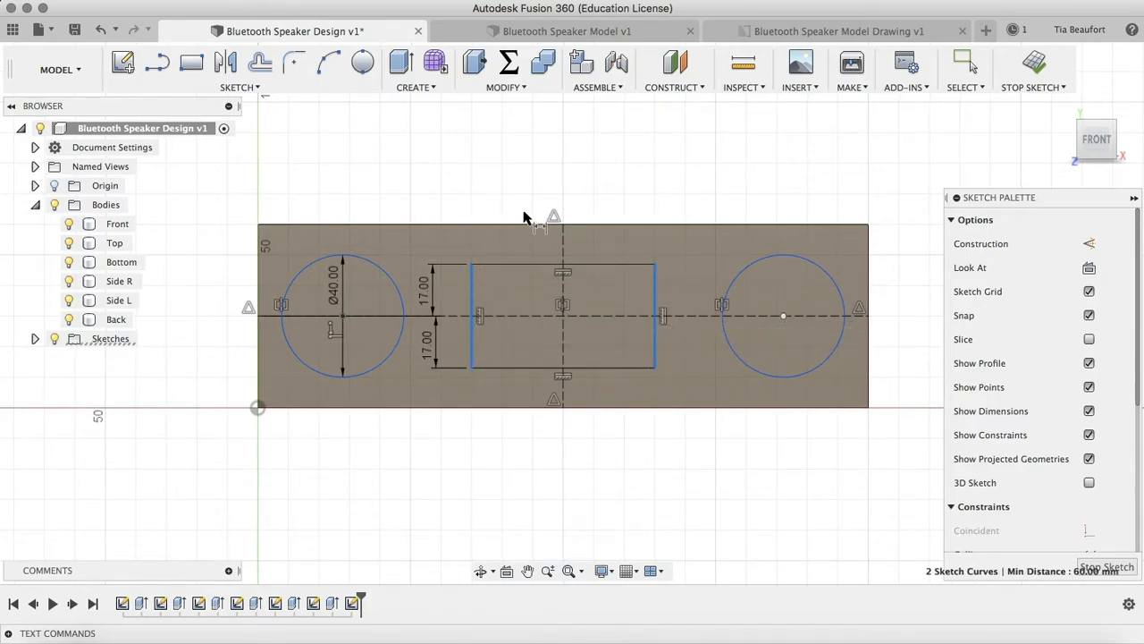
click(556, 172)
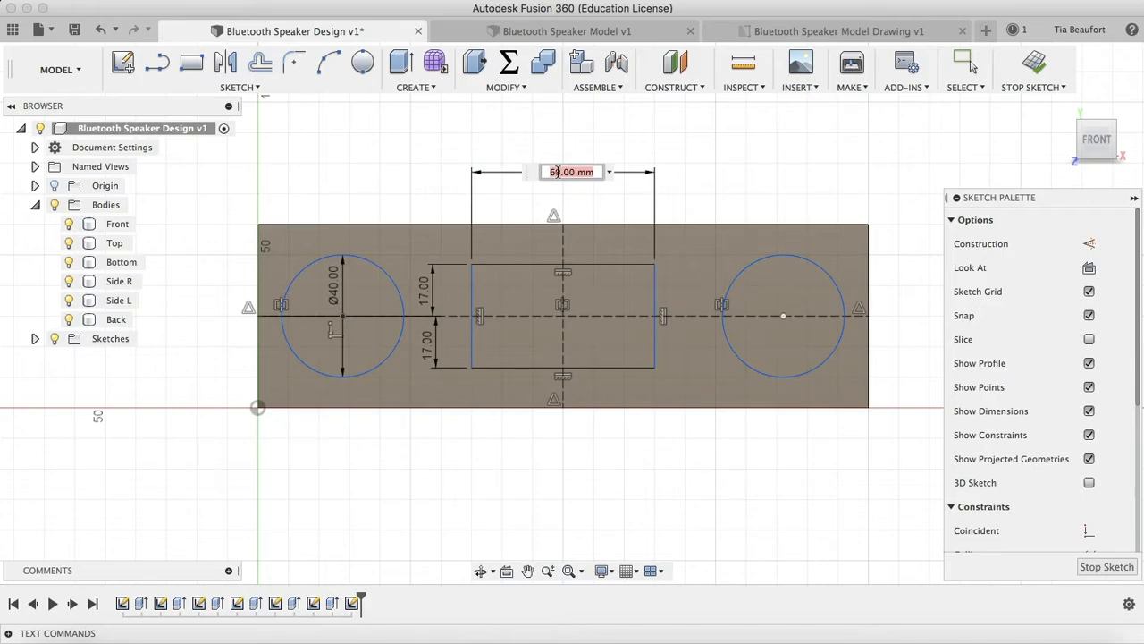
text(70)
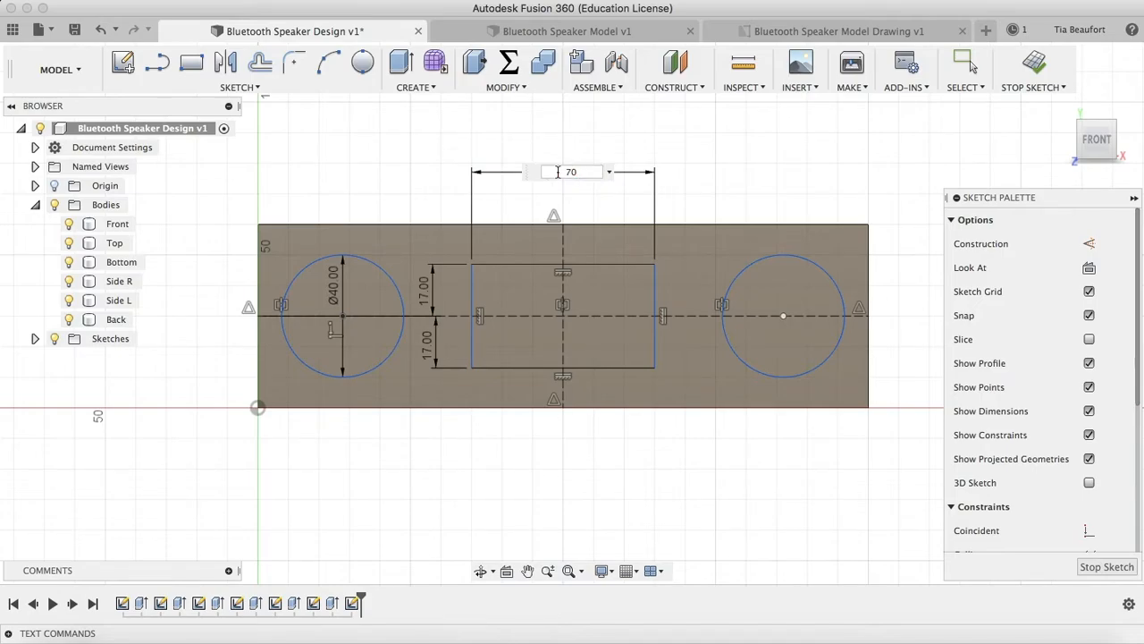
key(Return)
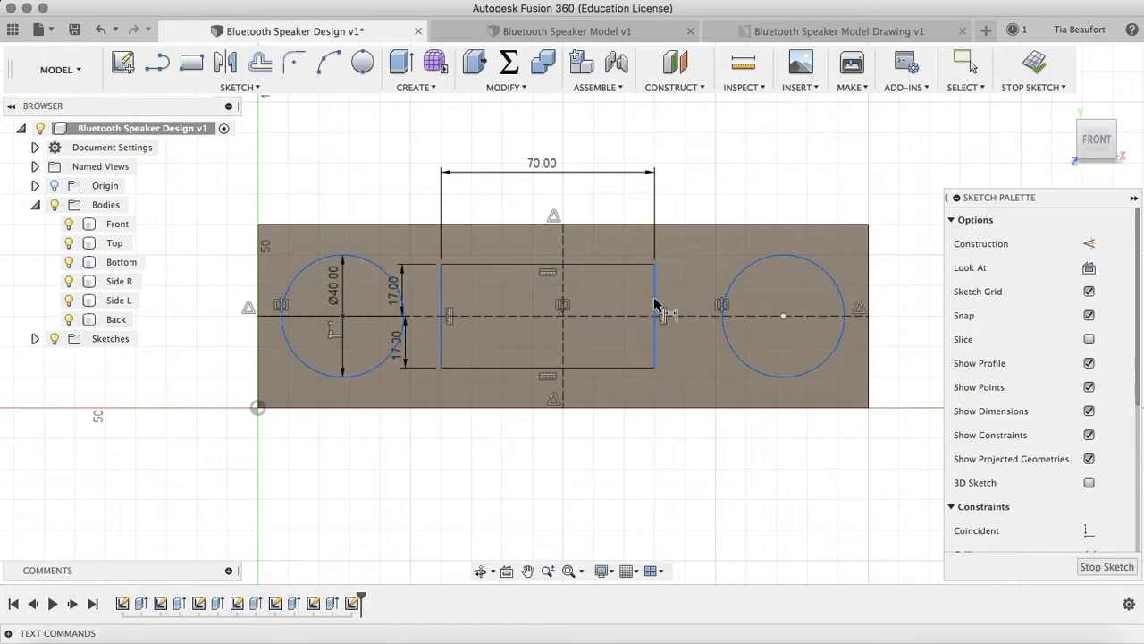
Centre the rectangle by dimensioning its right side at 35 mm from the vertical construction line.
click(655, 321)
click(564, 288)
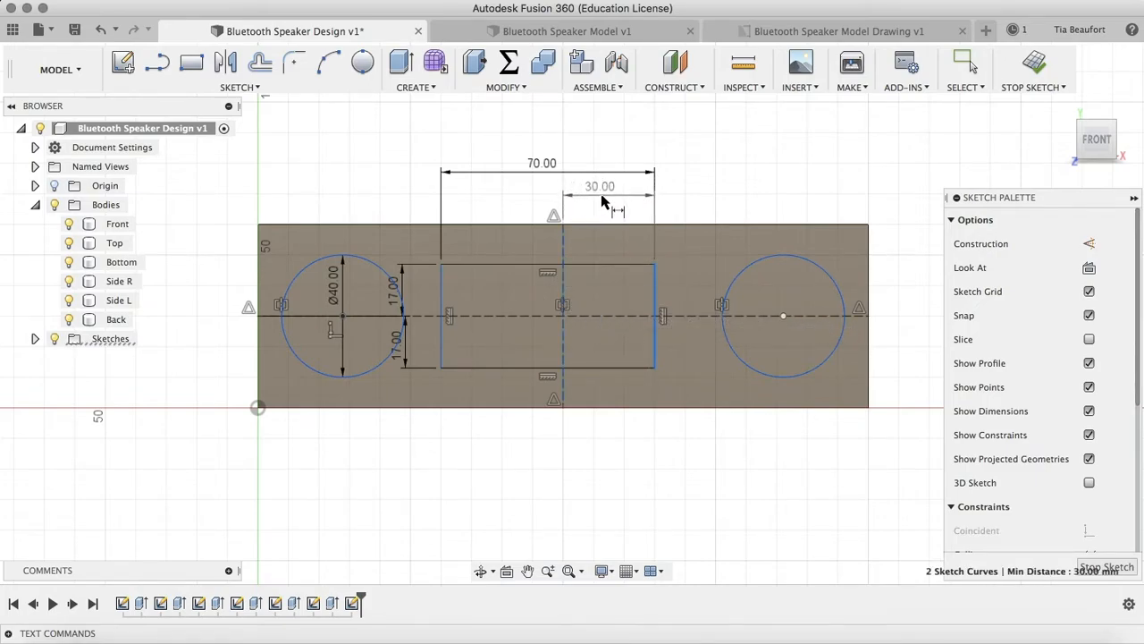
click(603, 199)
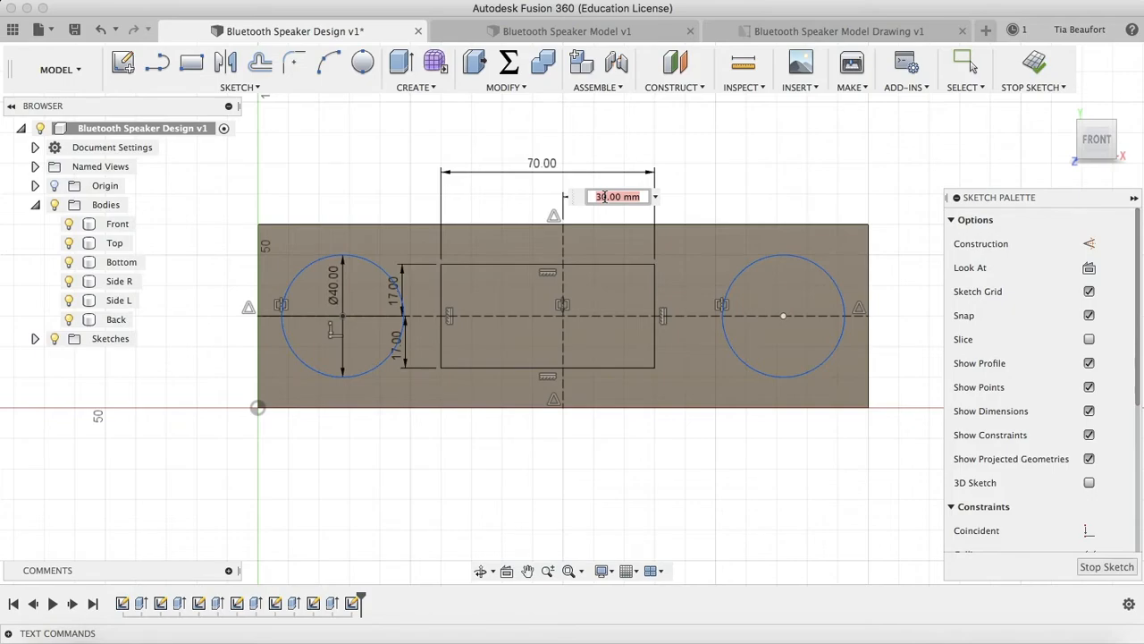
text(35)
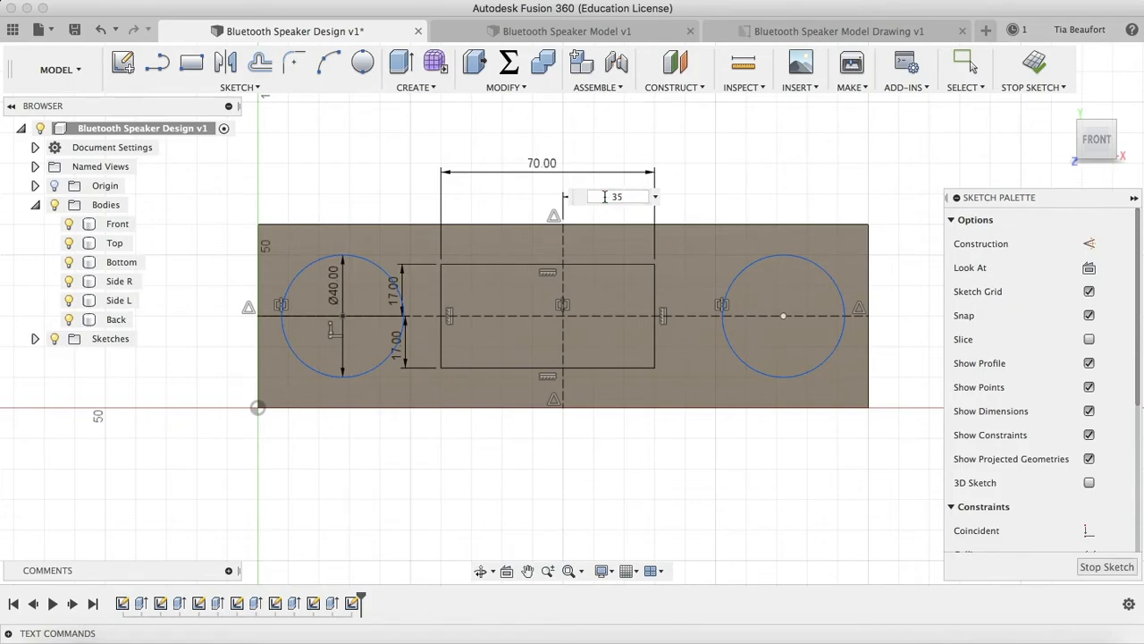
key(Return)
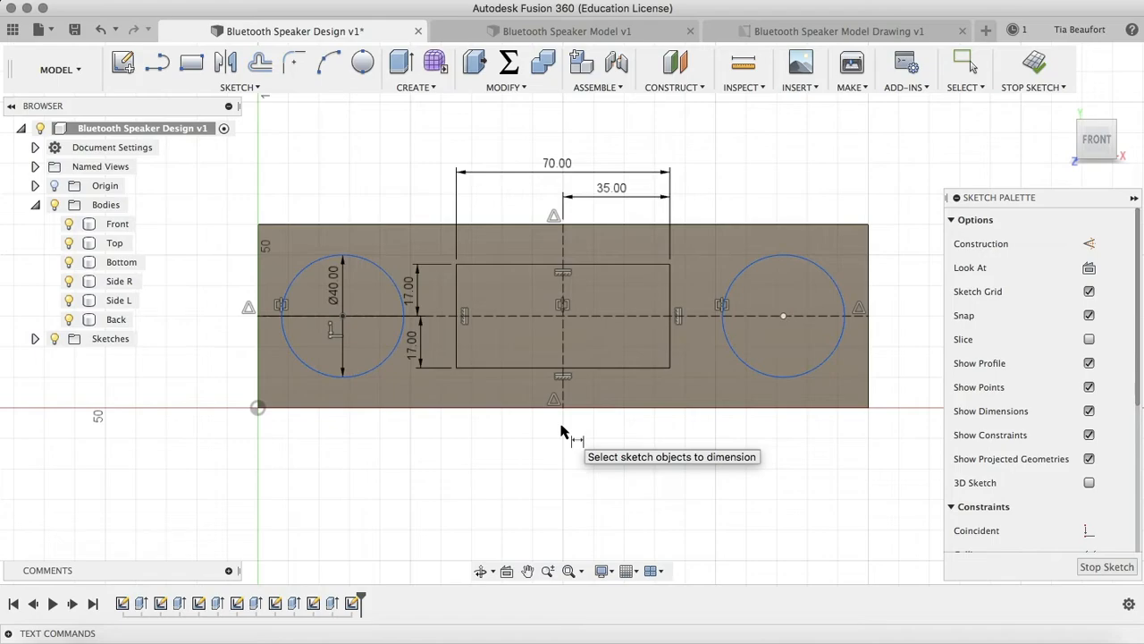
key(Escape)
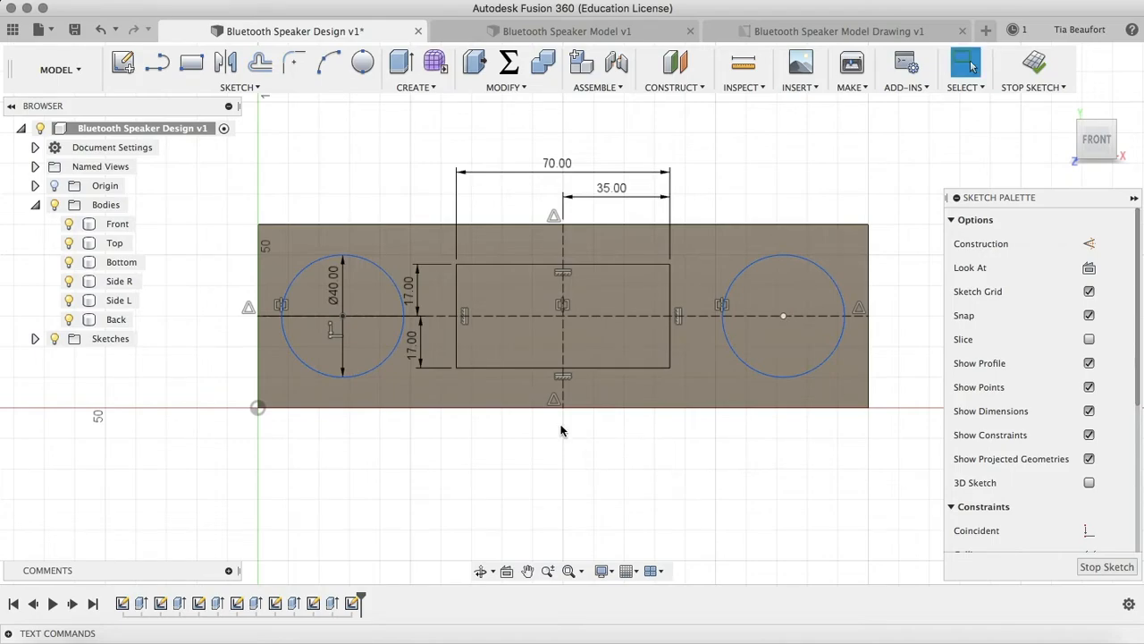
Fillet all four corners of the rectangle with a 17 mm radius to form a rounded slot.
click(290, 68)
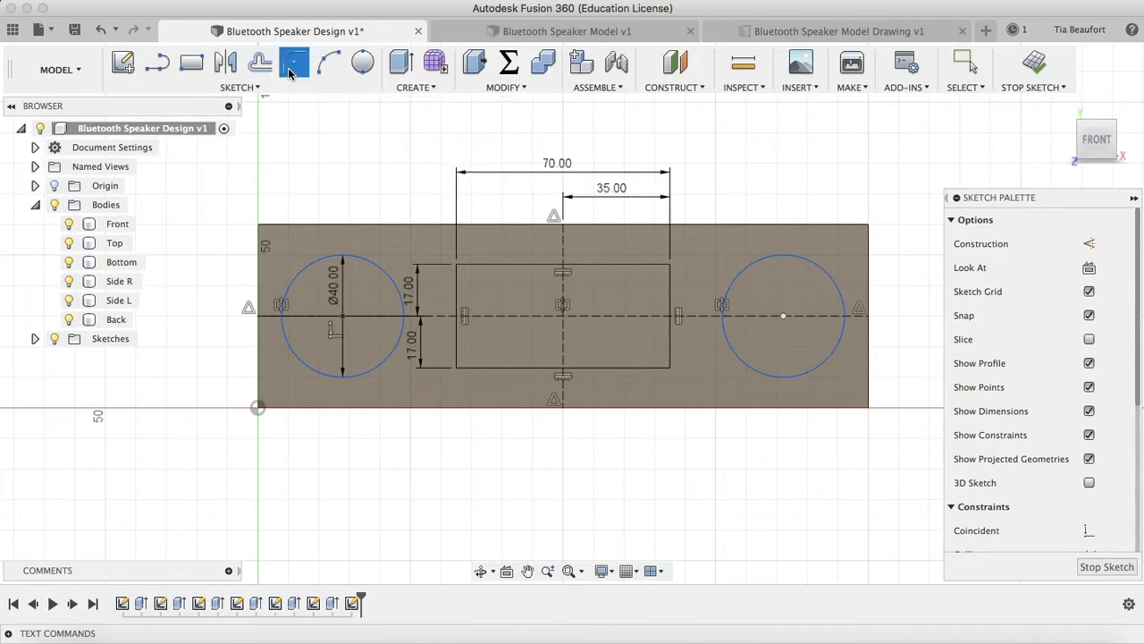
click(457, 265)
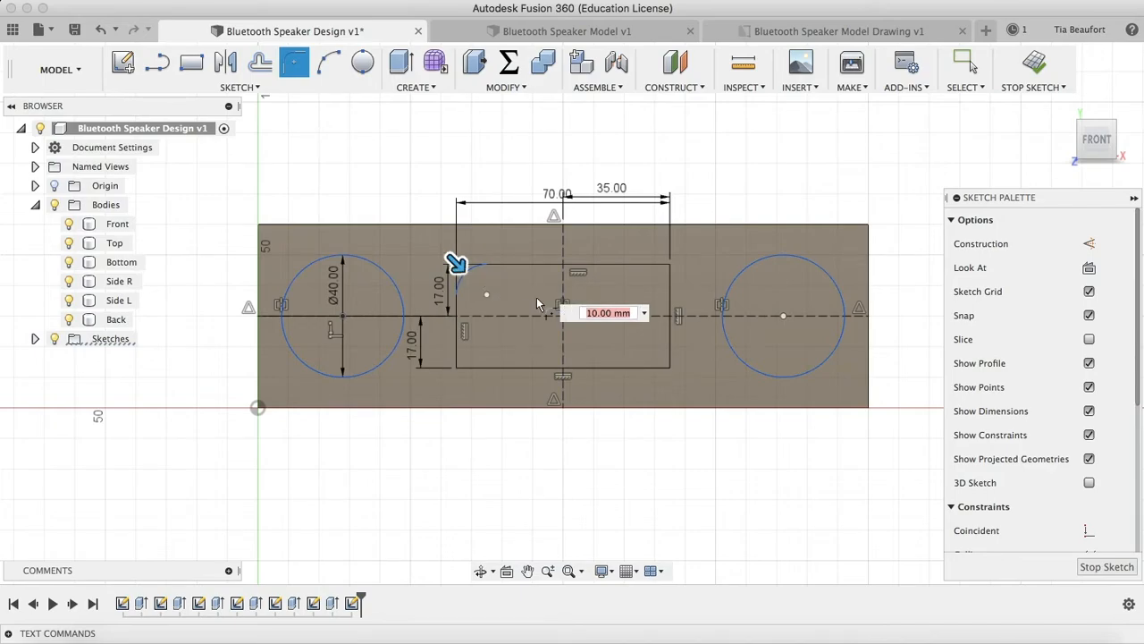
text(17)
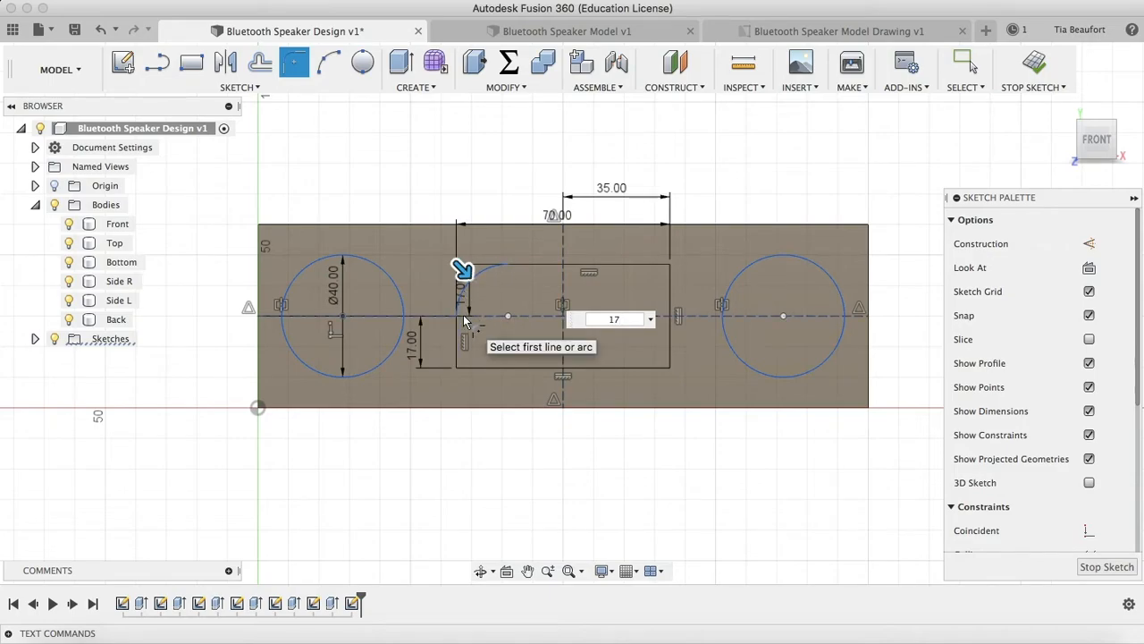
text(mm)
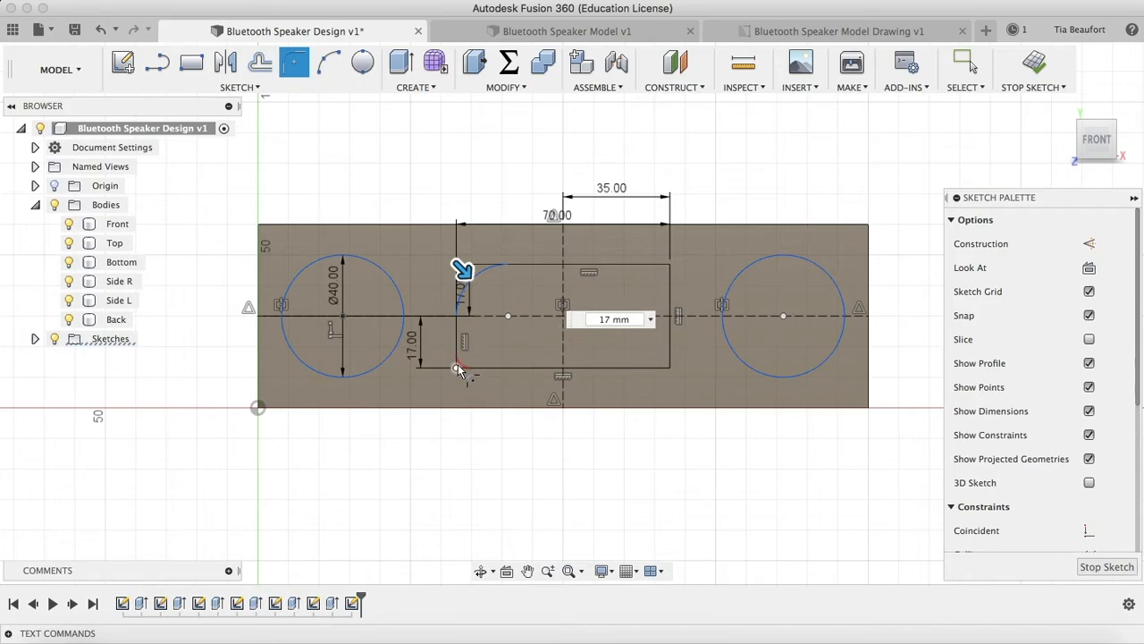
click(457, 369)
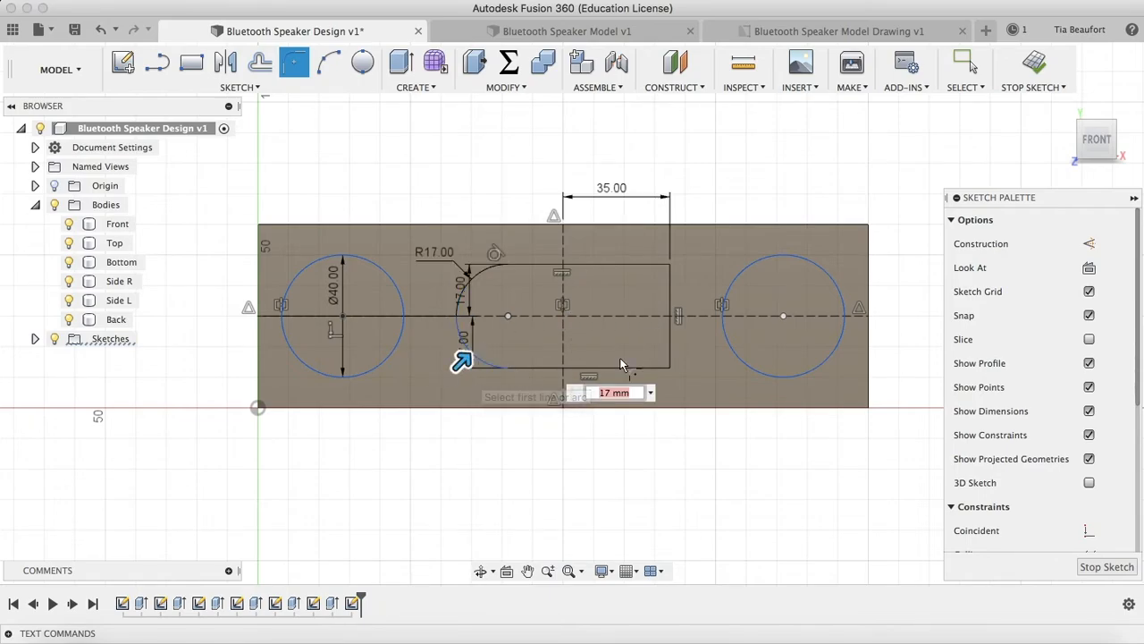
click(669, 265)
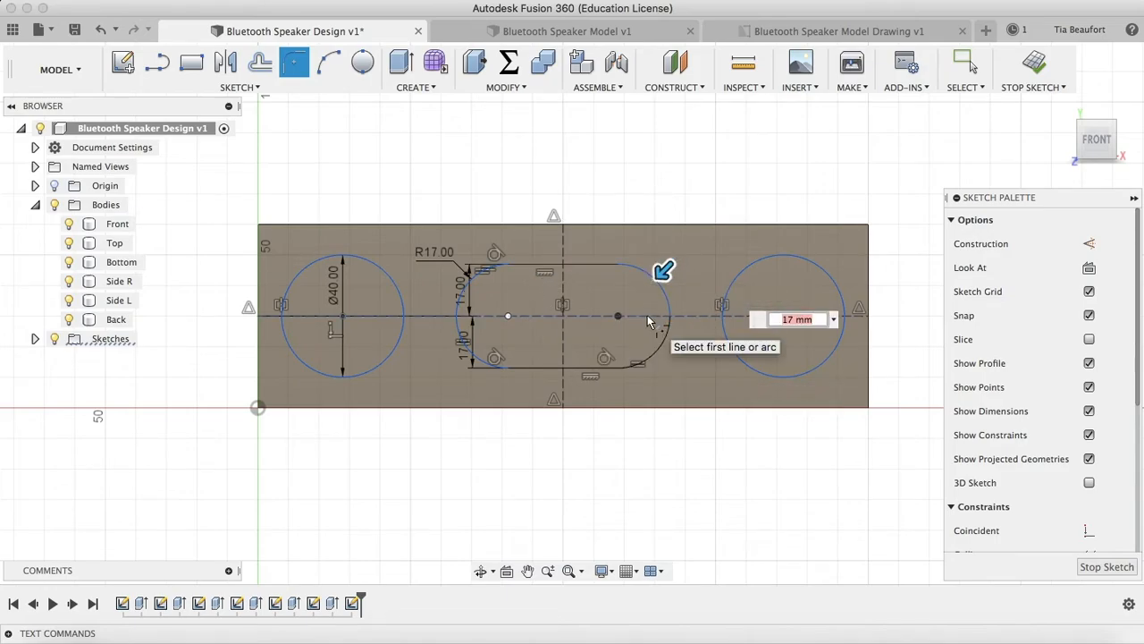
key(Escape)
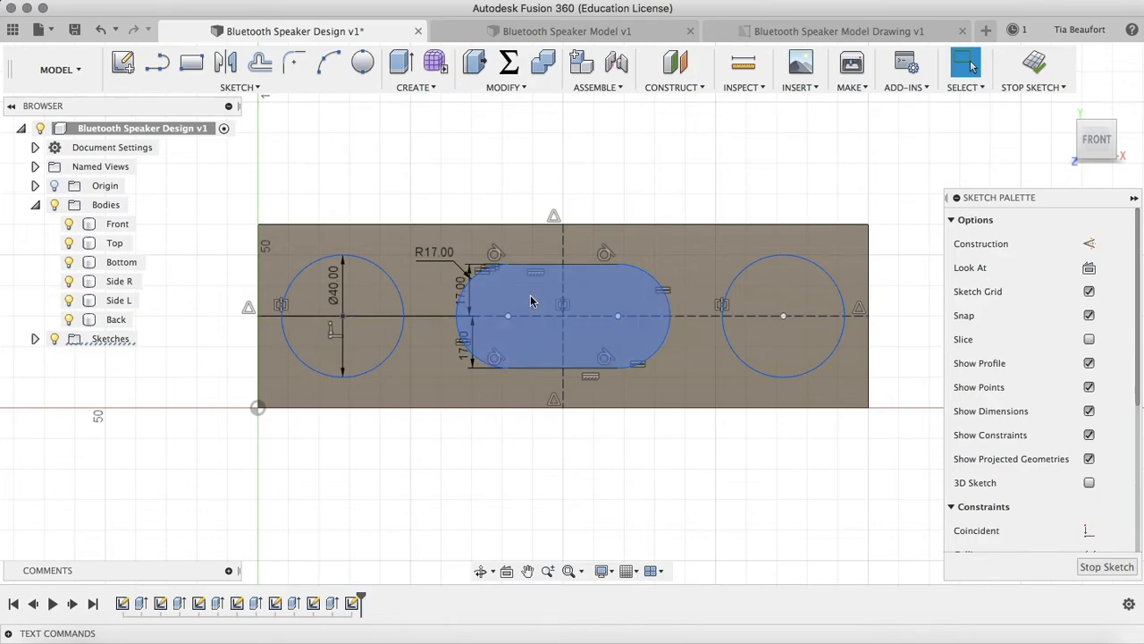
Shift the left circle's centre along the horizontal construction line to about 30 mm from the panel's left edge.
scroll(348, 319, right, 1)
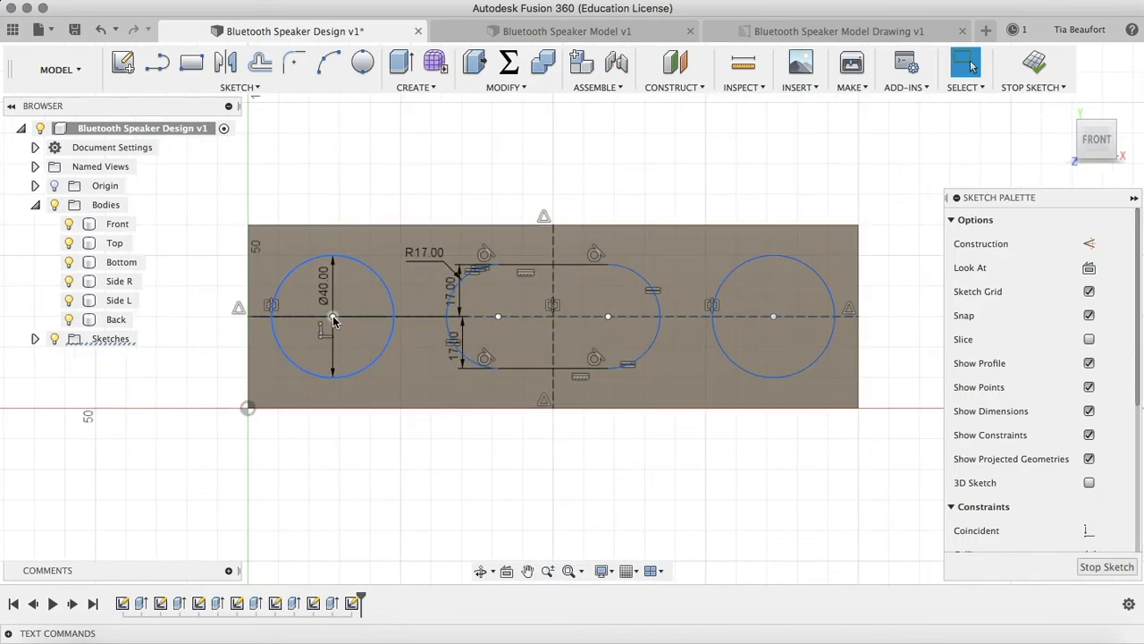
click(334, 318)
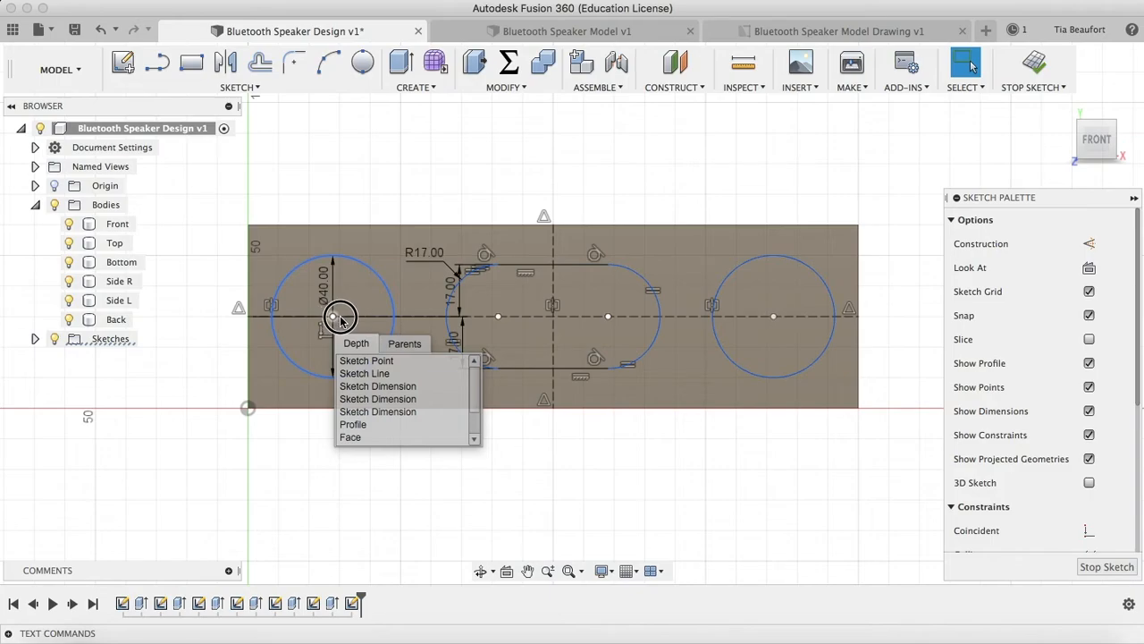
drag(337, 320, 345, 320)
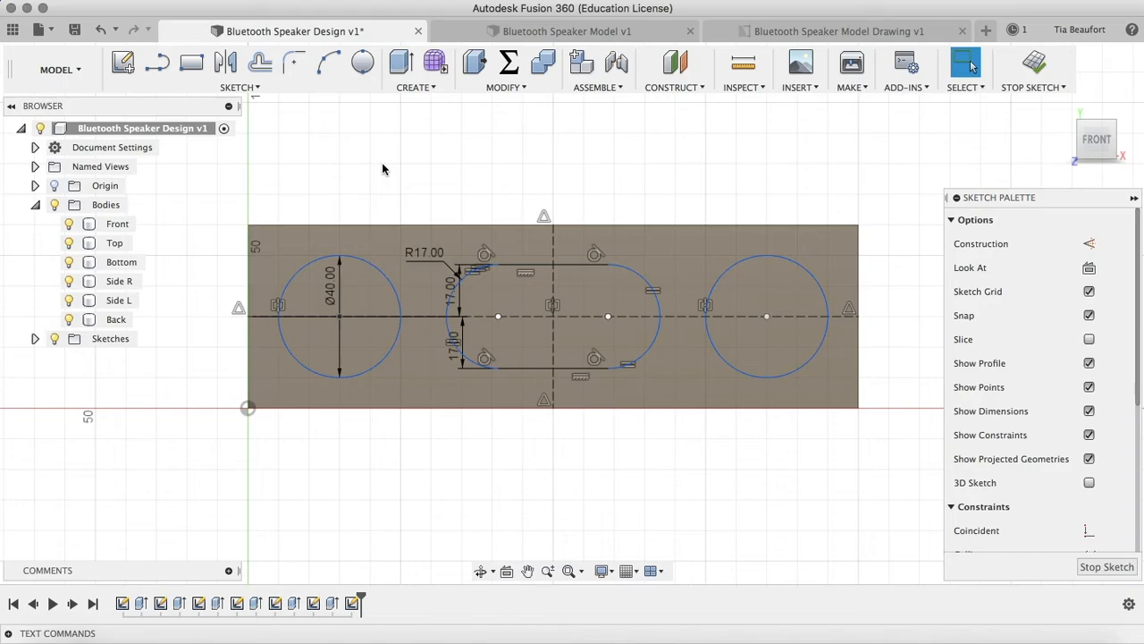
Start a cut extrusion of both circles and the central slot with a distance of -10 mm into the front panel.
click(401, 79)
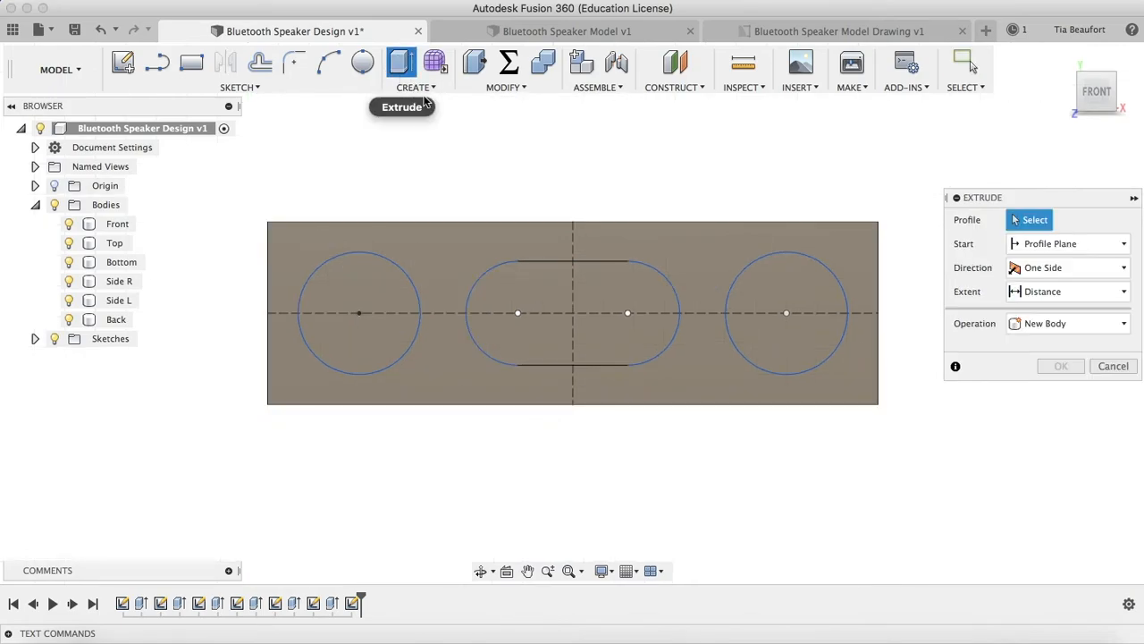
click(348, 295)
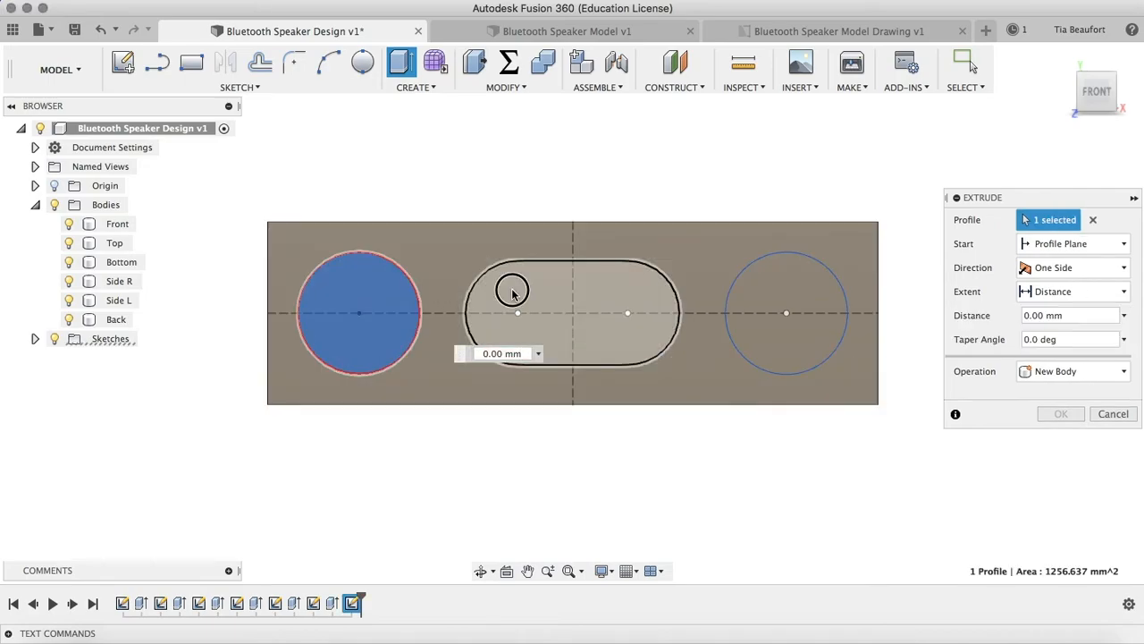
click(528, 294)
click(796, 306)
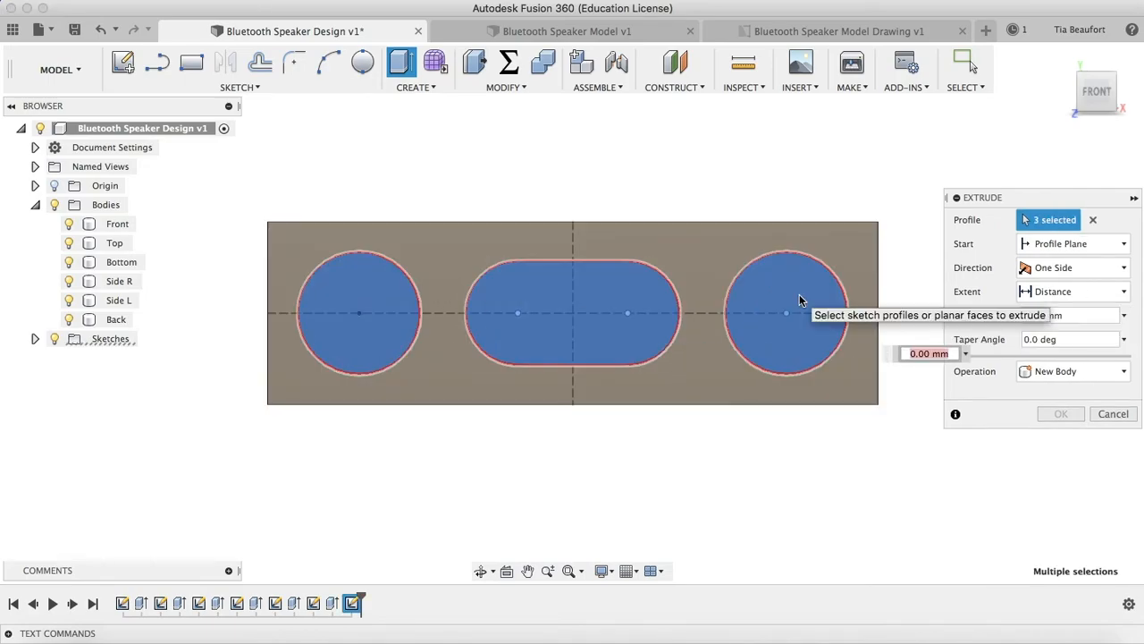
drag(1097, 90, 1035, 111)
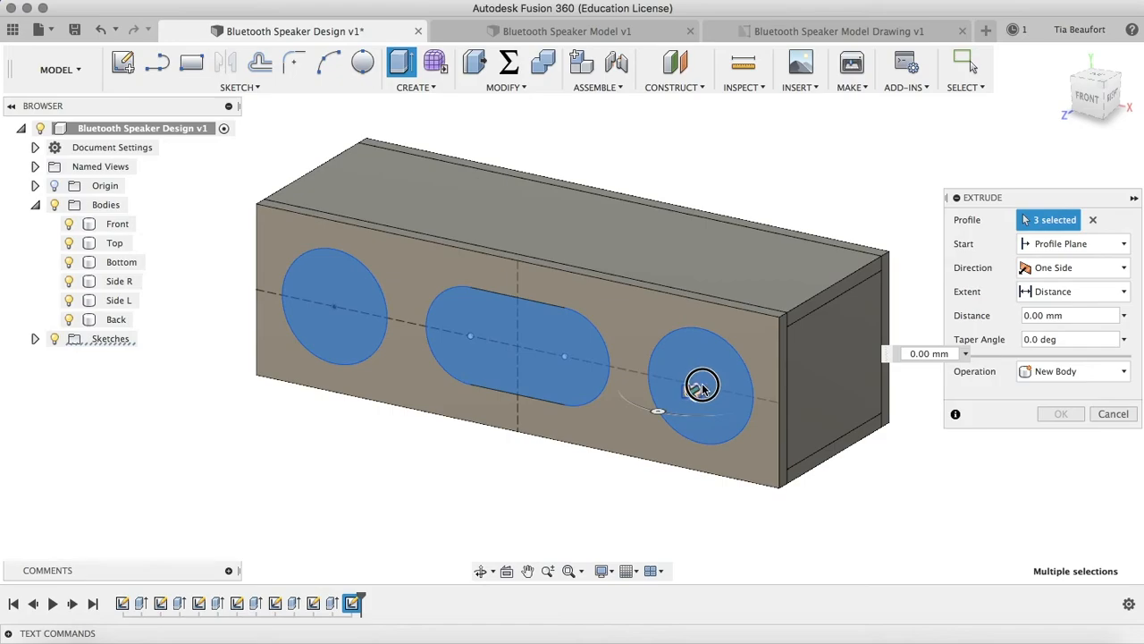
drag(694, 389, 724, 370)
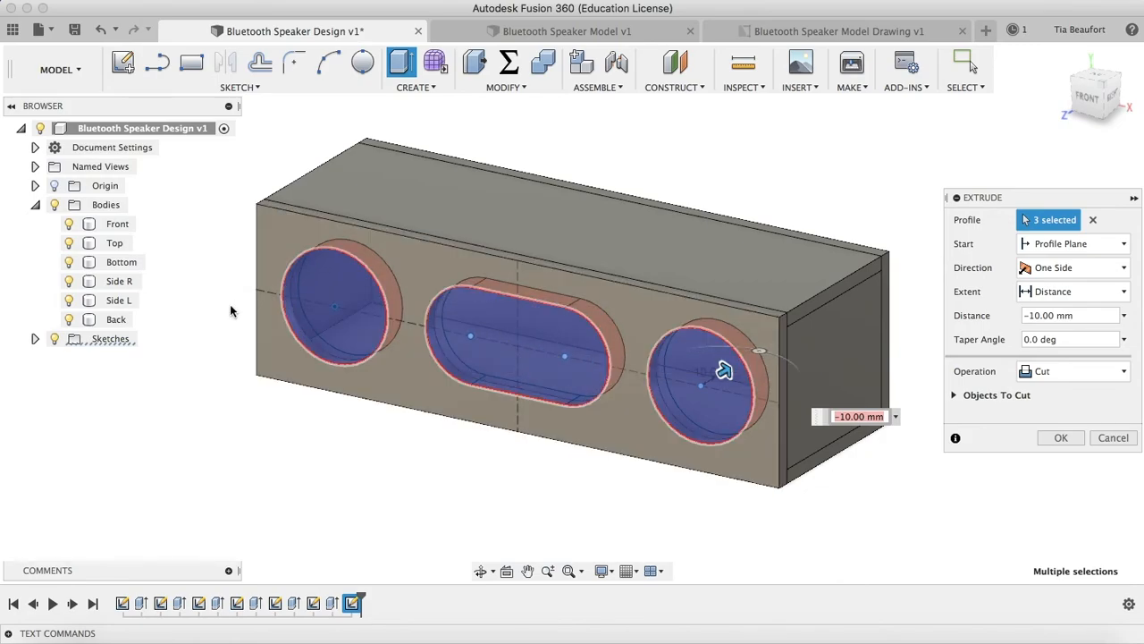
Hide the Back body to expose the inside of the speaker box.
click(70, 320)
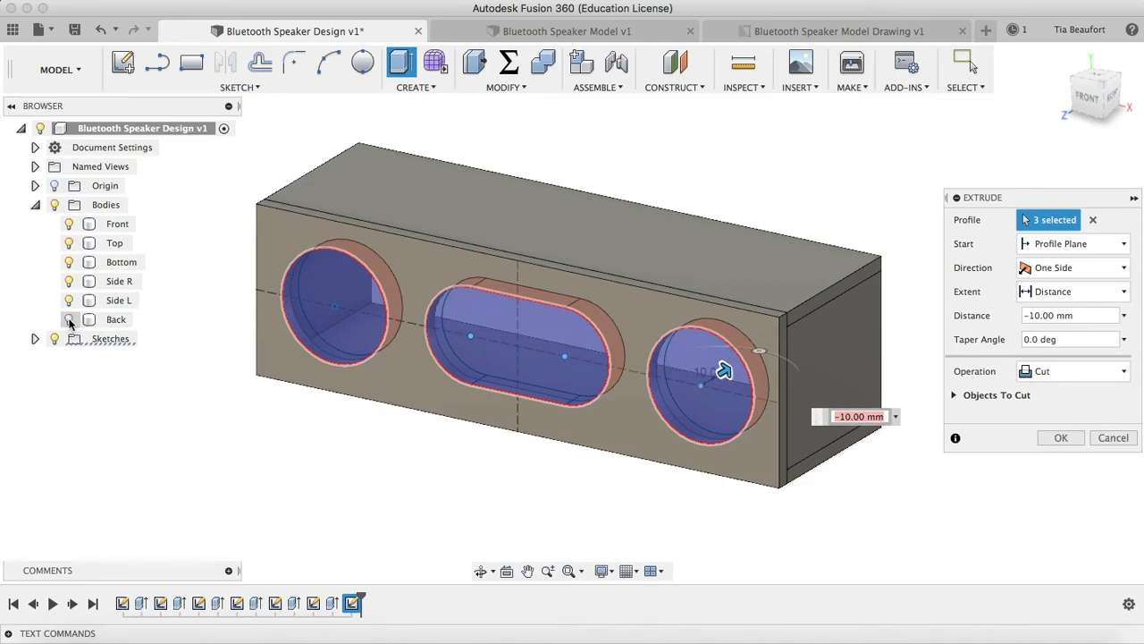
mouse_move(1108, 98)
shift+middle_down()
mouse_move(1122, 112)
mouse_move(960, 92)
mouse_move(901, 109)
mouse_move(899, 66)
mouse_move(841, 66)
shift+middle_up()
drag(841, 66, 842, 69)
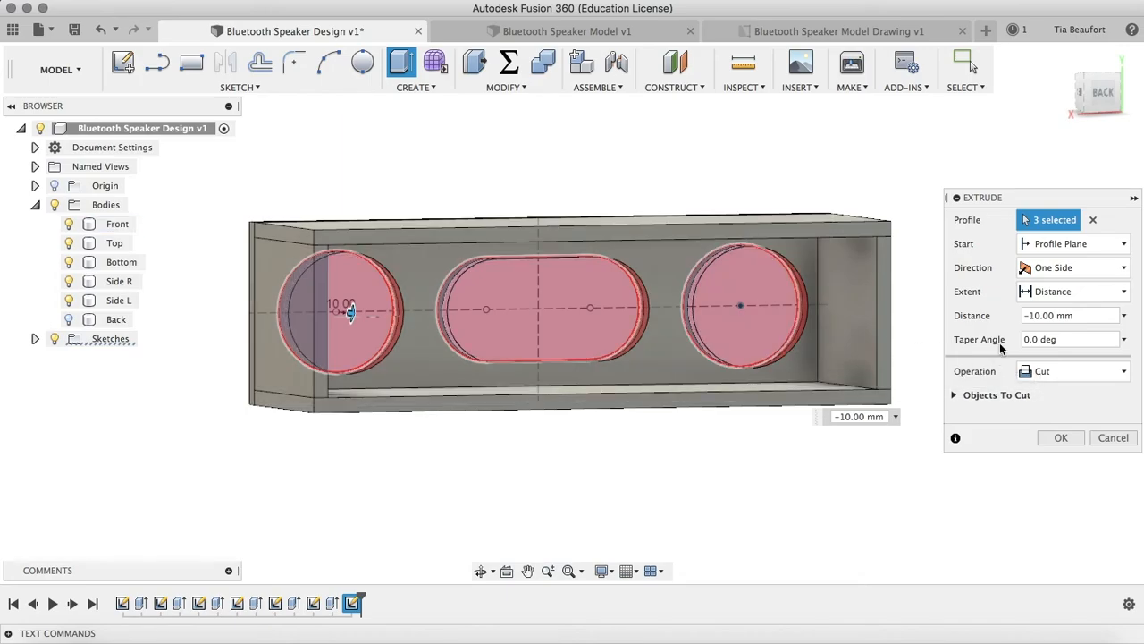
Set the cut's extent to To Object, ending at the front panel's inner face, and complete the extrusion.
click(1058, 295)
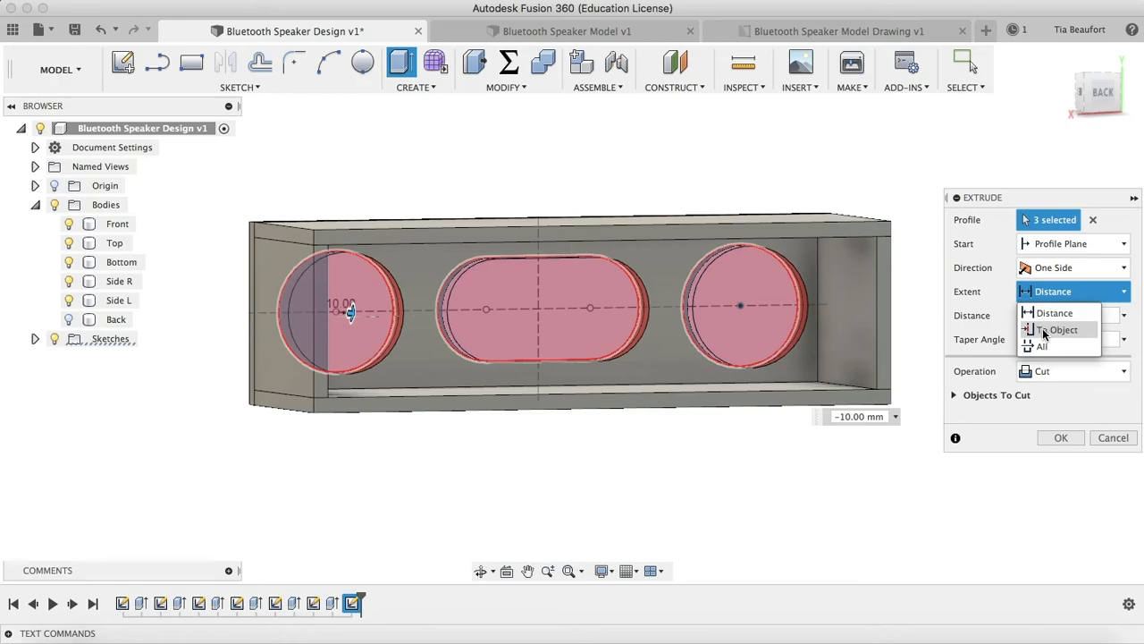
click(1049, 331)
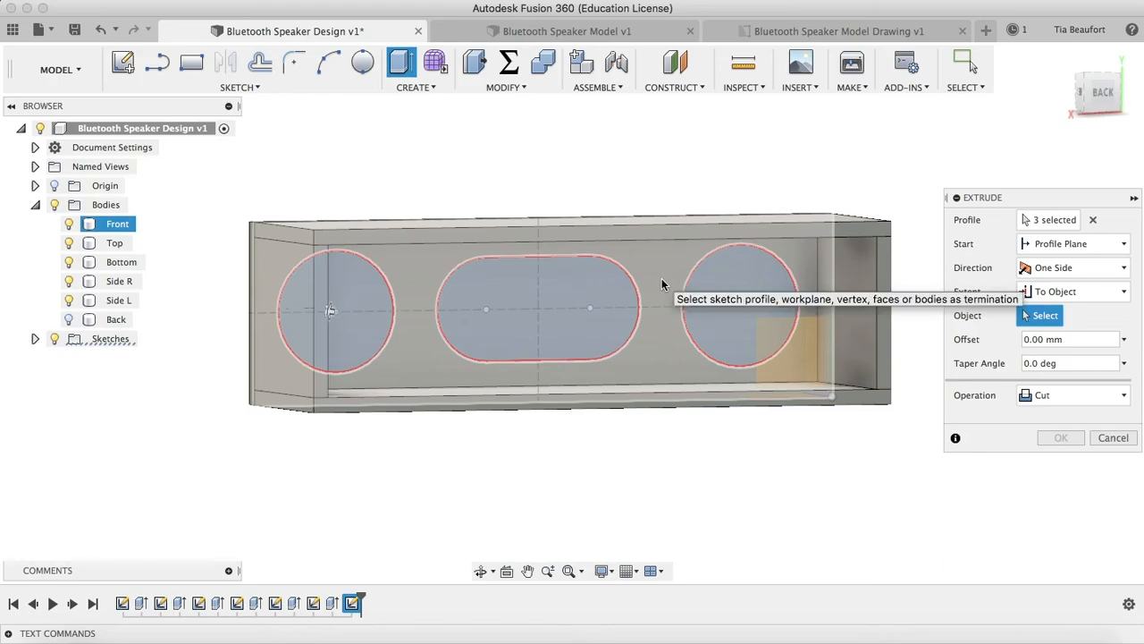
click(662, 281)
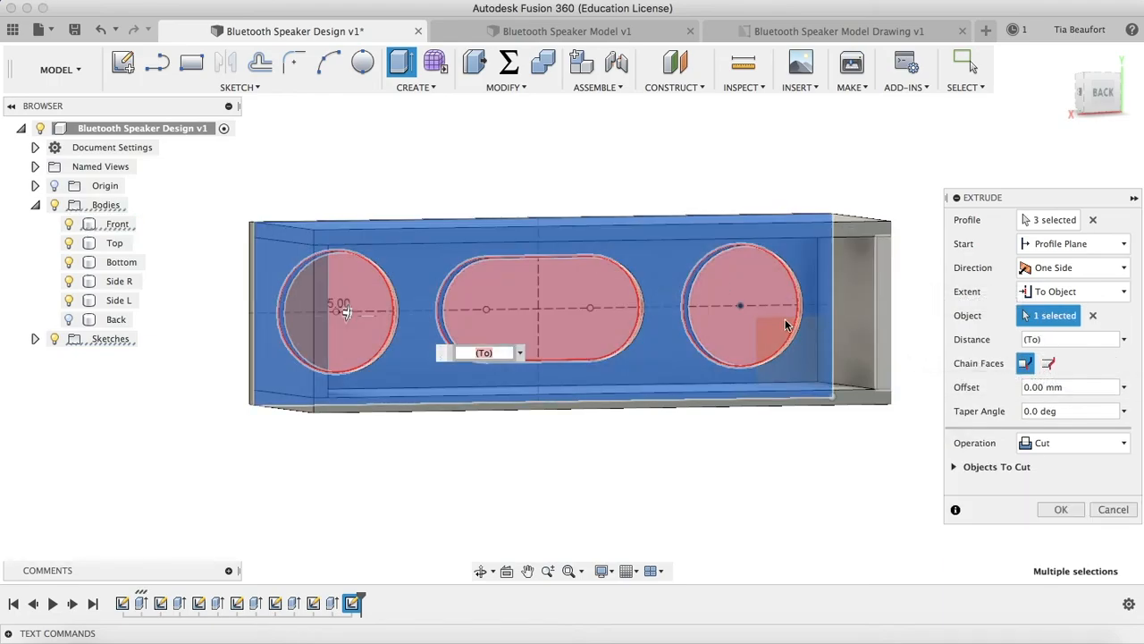
click(1061, 510)
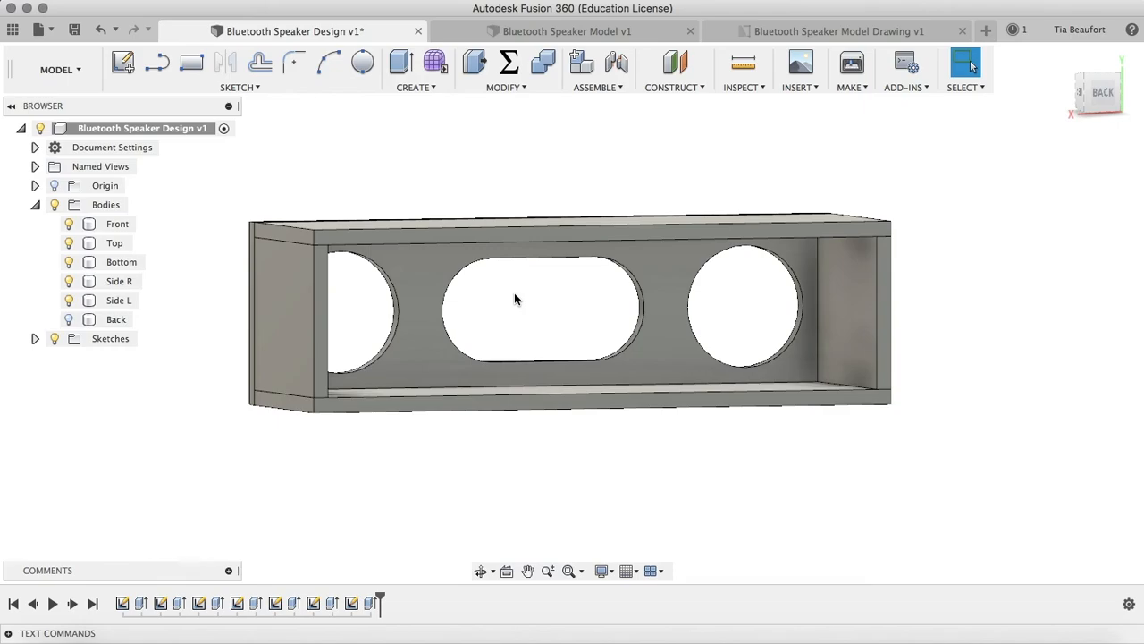
shift+scroll(514, 299, left, 5)
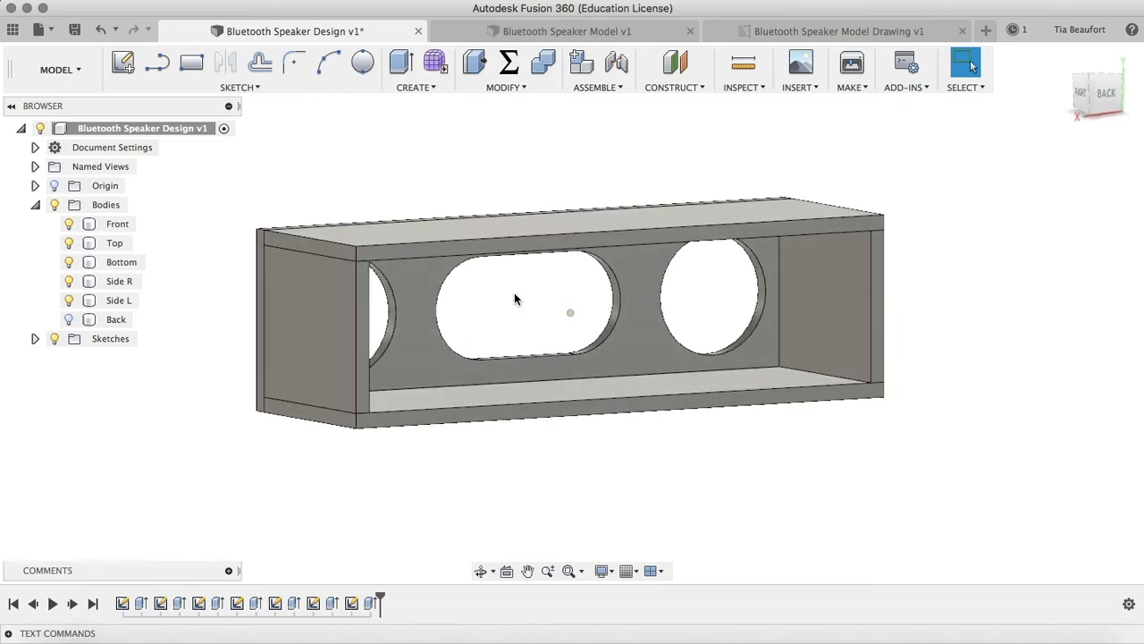
mouse_move(1096, 86)
mouse_down()
mouse_move(29, 109)
mouse_move(230, 77)
mouse_move(184, 62)
mouse_move(153, 72)
mouse_move(161, 103)
mouse_move(187, 84)
mouse_move(280, 102)
mouse_move(277, 62)
mouse_move(206, 53)
mouse_move(175, 74)
mouse_move(36, 112)
mouse_move(1085, 71)
mouse_move(1025, 69)
mouse_move(1022, 95)
mouse_move(1088, 75)
mouse_up()
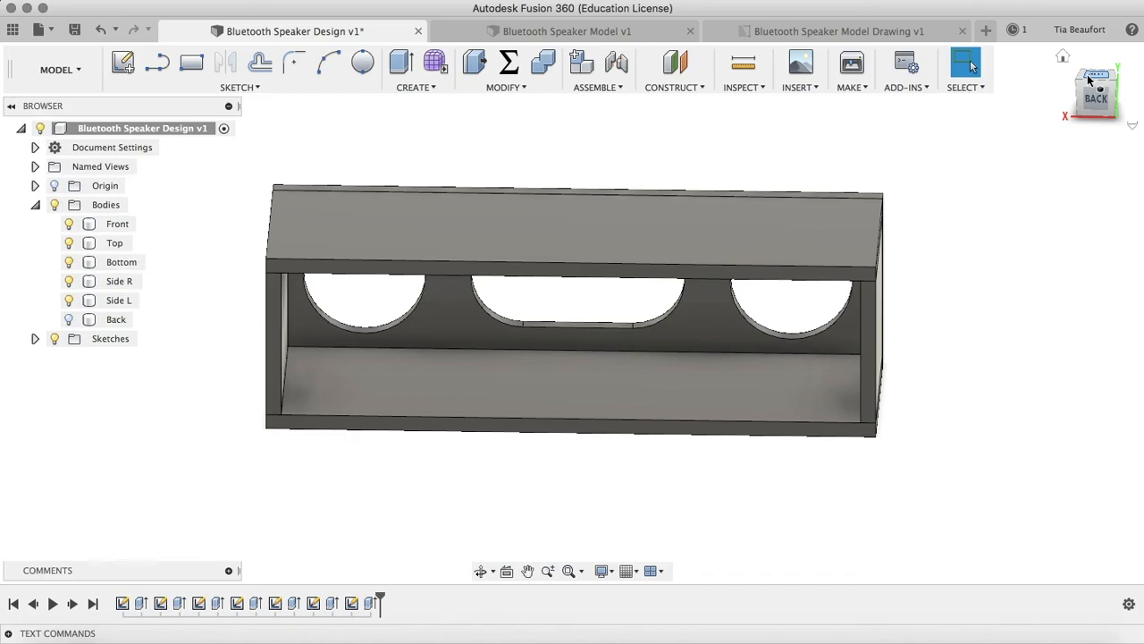